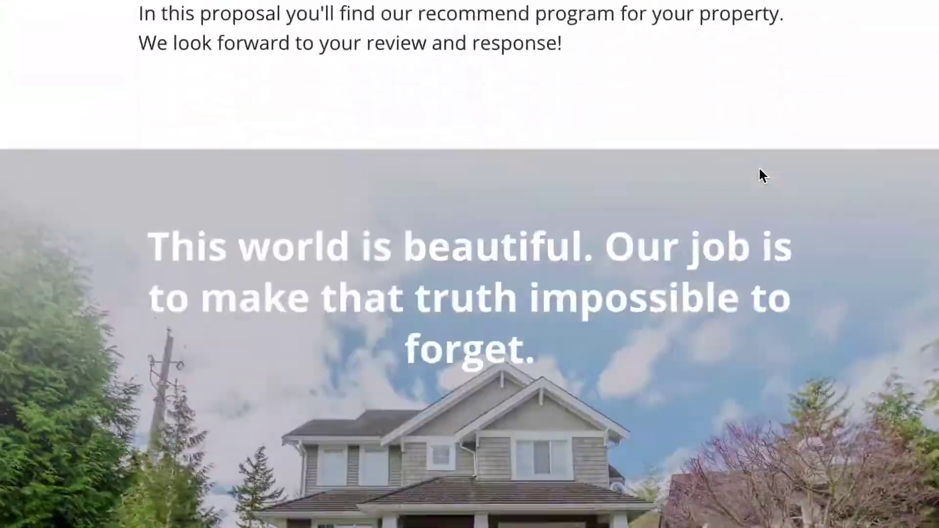
{"action": "scroll", "coordinate": [759, 165], "scroll_direction": "down", "scroll_amount": 20}
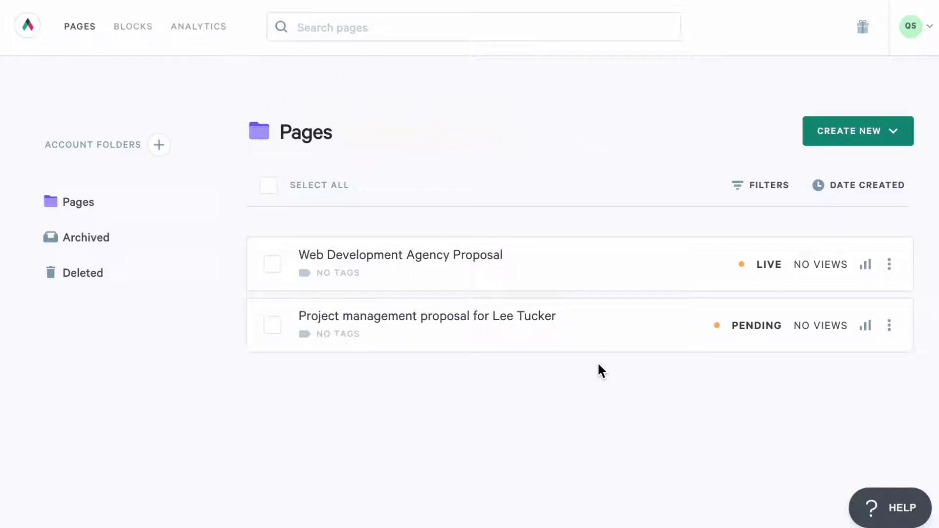
Create a 'Proposals' account folder and move the project management proposal into it
{"action": "left_click", "coordinate": [160, 146]}
{"action": "type", "text": "Proposals"}
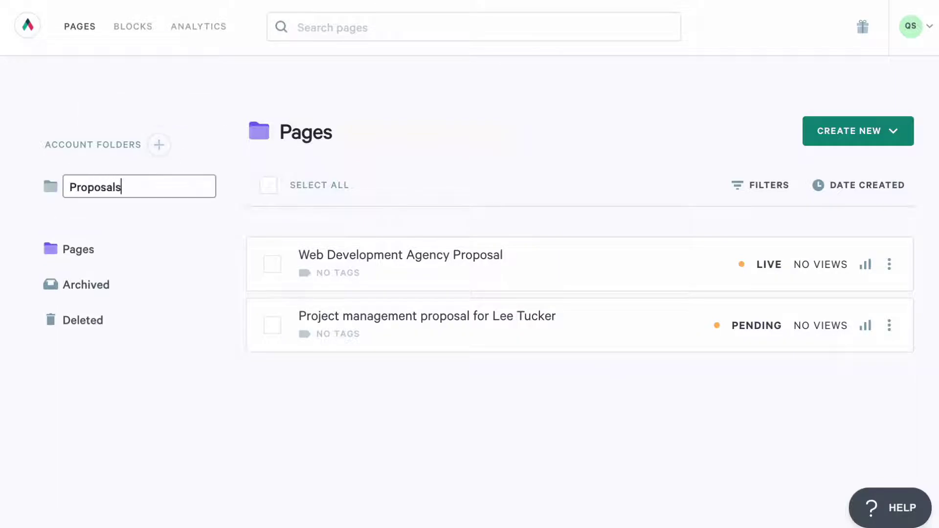
{"action": "key", "text": "Return"}
{"action": "left_click_drag", "start_coordinate": [378, 309], "coordinate": [101, 190]}
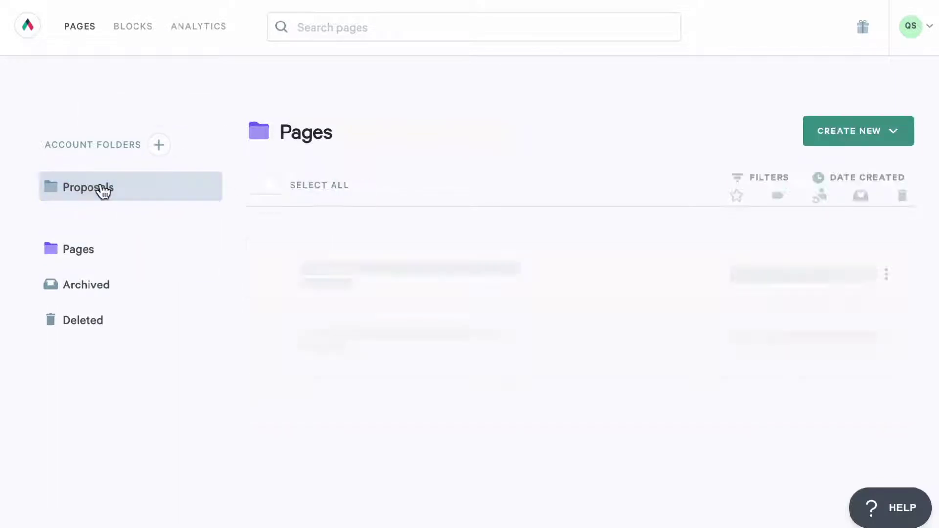
Search the pages for 'project' and briefly check the new-page options
{"action": "left_click", "coordinate": [336, 30]}
{"action": "type", "text": "project"}
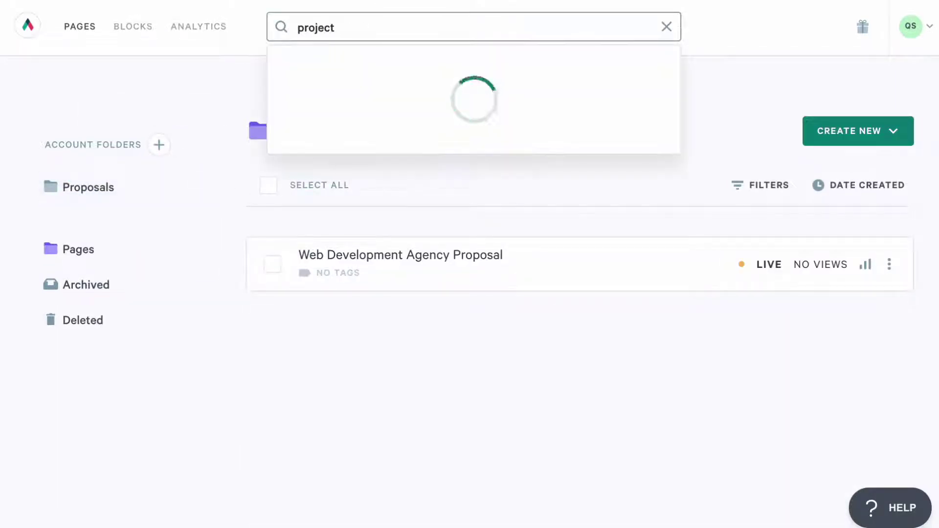
{"action": "left_click", "coordinate": [826, 141]}
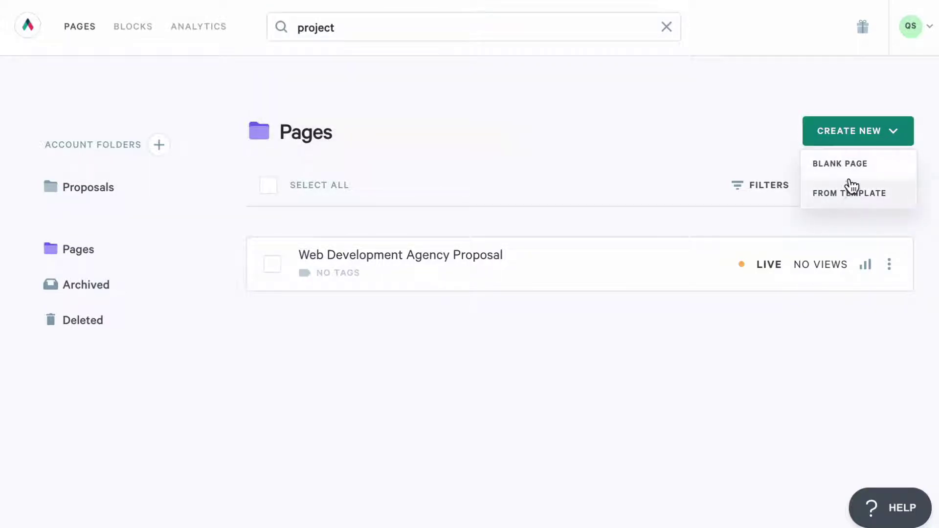
{"action": "left_click", "coordinate": [881, 131]}
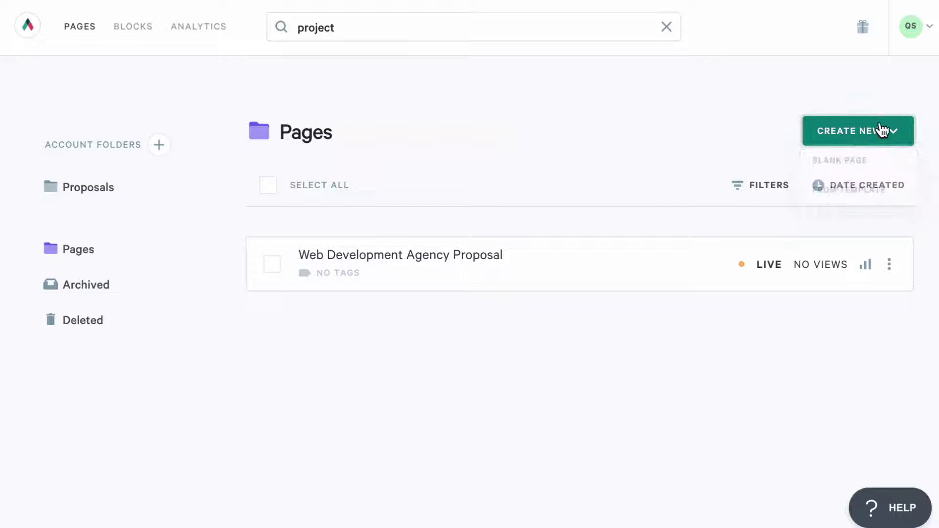
{"action": "left_click", "coordinate": [924, 37]}
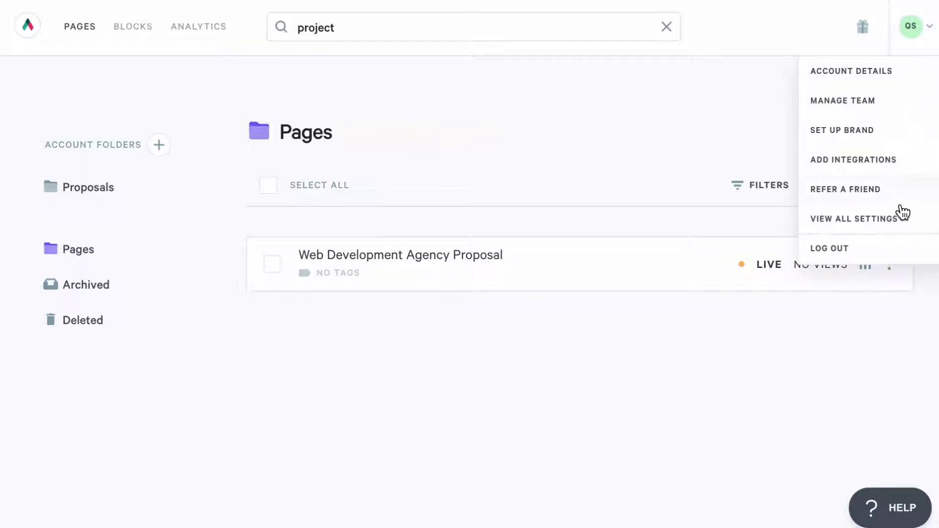
Open the full account settings and review the Account, Profile and Team pages
{"action": "left_click", "coordinate": [901, 223]}
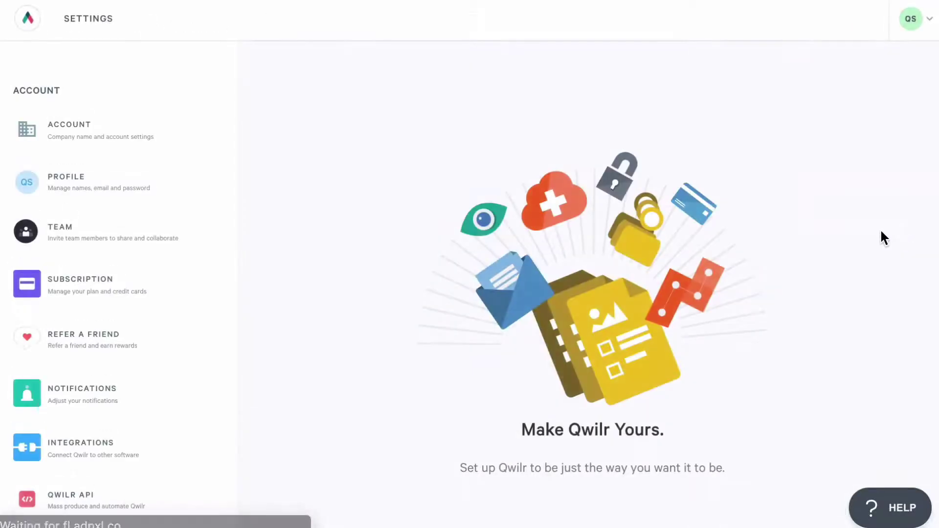
{"action": "left_click", "coordinate": [130, 147]}
{"action": "scroll", "coordinate": [526, 256], "scroll_direction": "down", "scroll_amount": 10}
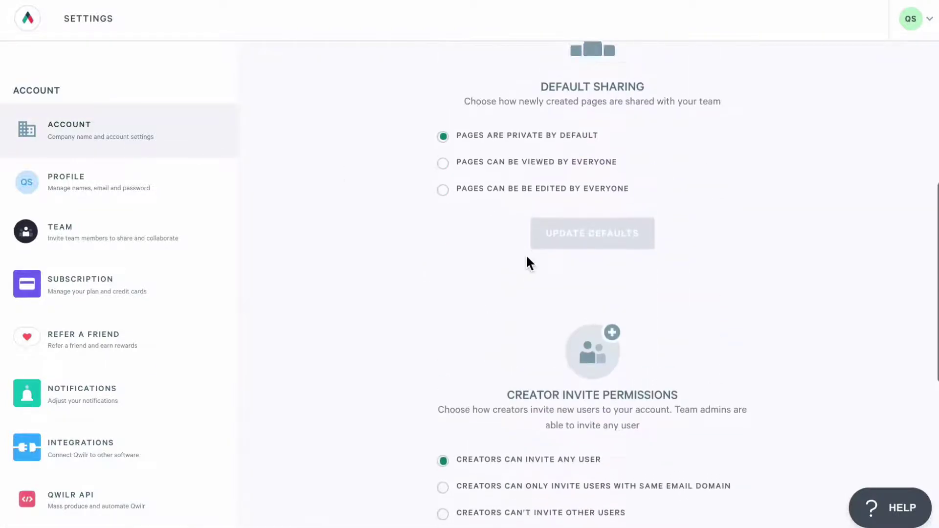
{"action": "left_click", "coordinate": [166, 196]}
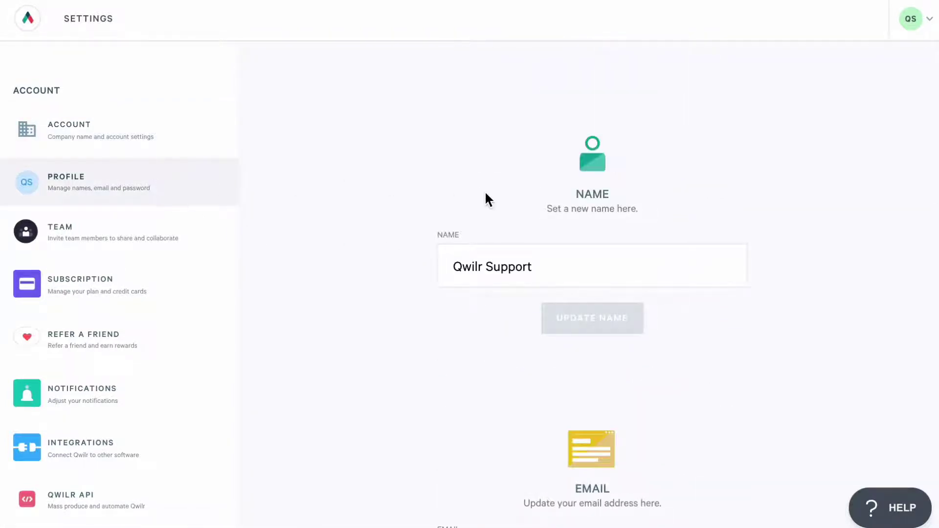
{"action": "scroll", "coordinate": [484, 189], "scroll_direction": "down", "scroll_amount": 6}
{"action": "scroll", "coordinate": [486, 195], "scroll_direction": "down", "scroll_amount": 5}
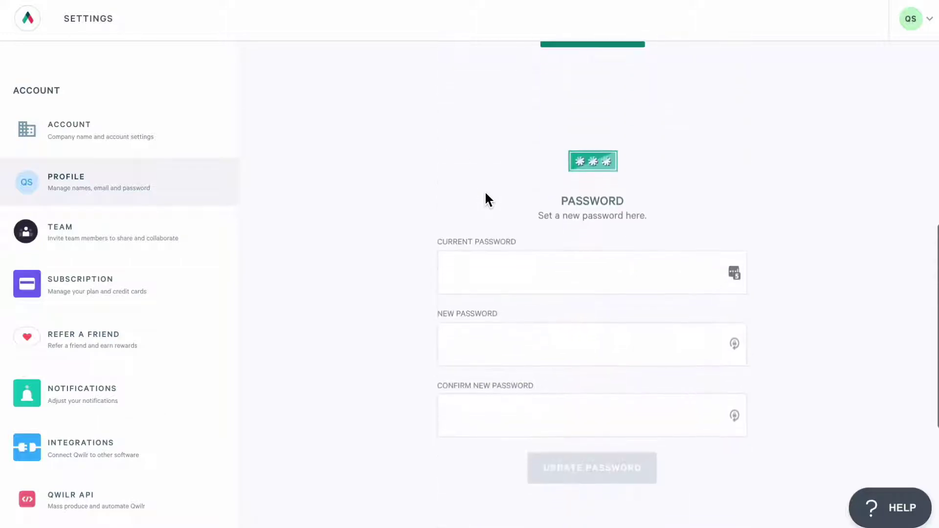
{"action": "left_click", "coordinate": [170, 248]}
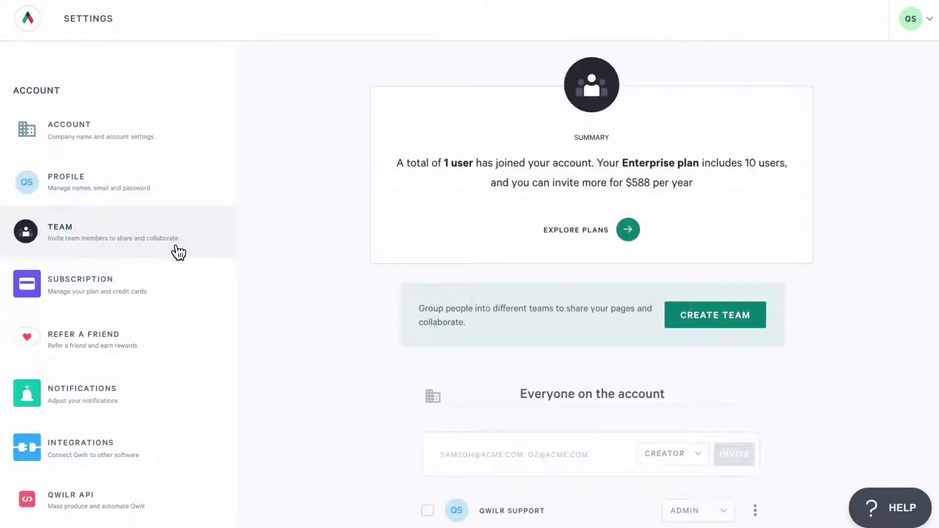
Compare the subscription plans, then look over the Notifications settings
{"action": "left_click", "coordinate": [169, 279]}
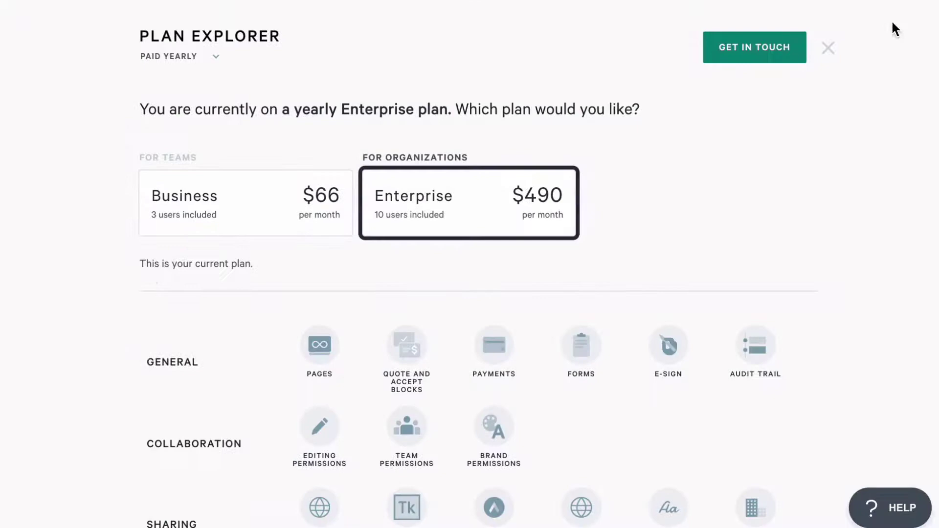
{"action": "left_click", "coordinate": [829, 49]}
{"action": "left_click", "coordinate": [206, 394]}
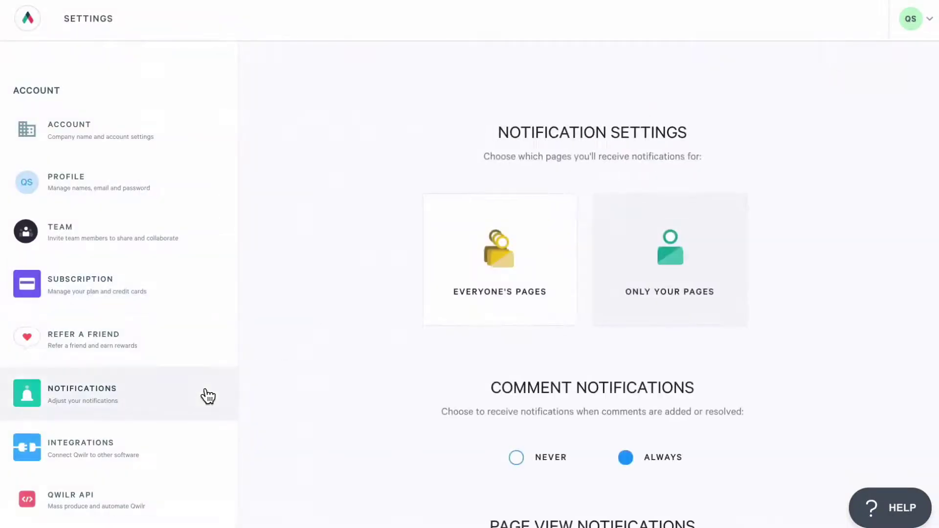
{"action": "scroll", "coordinate": [429, 384], "scroll_direction": "down", "scroll_amount": 3}
Browse the Integrations page listing Stripe, Pipedrive, Salesforce and the Zapier banner
{"action": "left_click", "coordinate": [138, 450]}
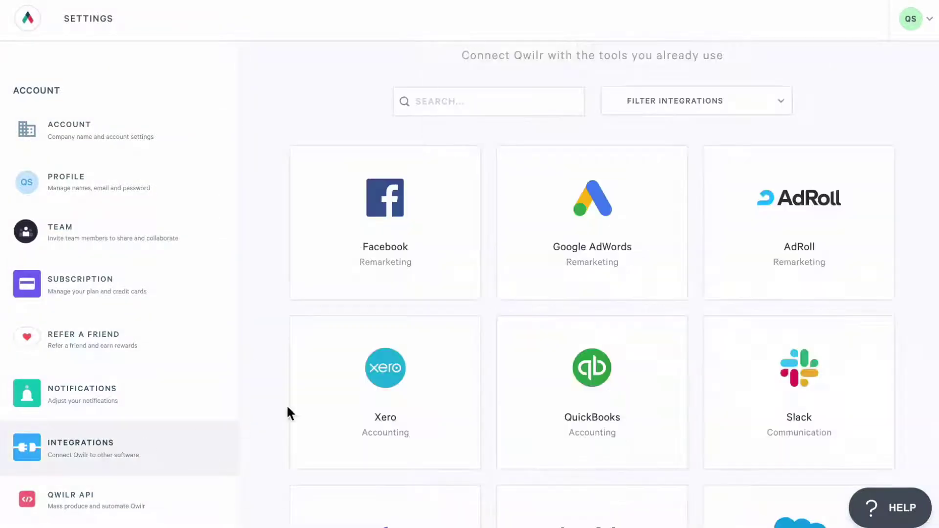
{"action": "scroll", "coordinate": [394, 384], "scroll_direction": "down", "scroll_amount": 3}
{"action": "scroll", "coordinate": [395, 384], "scroll_direction": "down", "scroll_amount": 10}
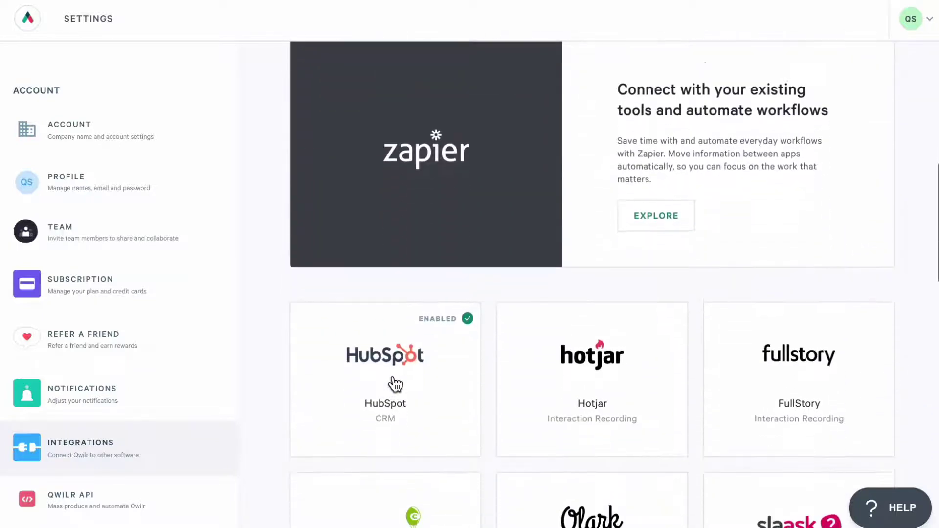
{"action": "scroll", "coordinate": [395, 384], "scroll_direction": "down", "scroll_amount": 4}
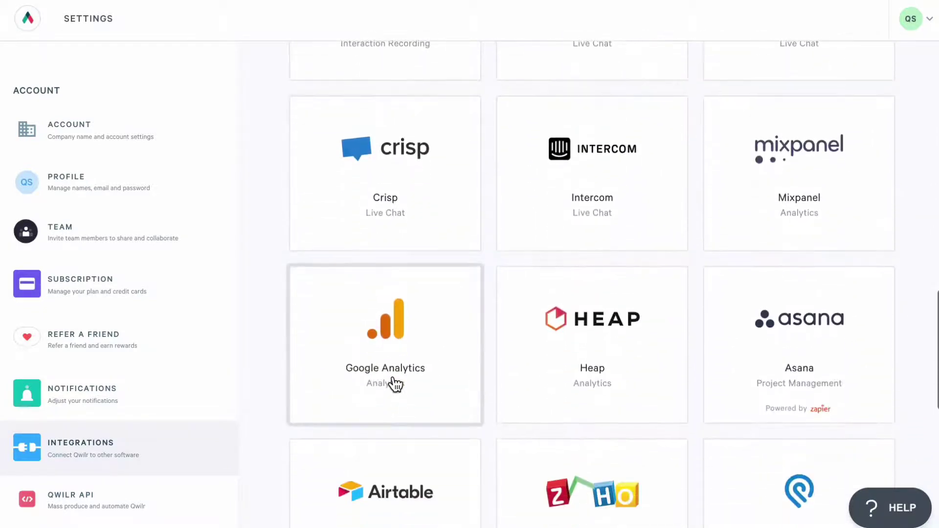
{"action": "scroll", "coordinate": [394, 384], "scroll_direction": "up", "scroll_amount": 5}
{"action": "scroll", "coordinate": [395, 391], "scroll_direction": "up", "scroll_amount": 10}
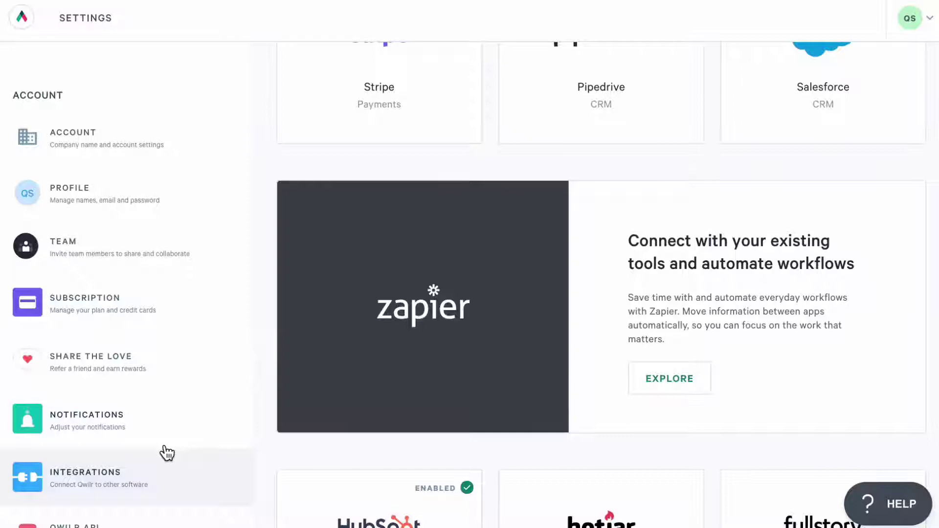
{"action": "scroll", "coordinate": [165, 452], "scroll_direction": "down", "scroll_amount": 5}
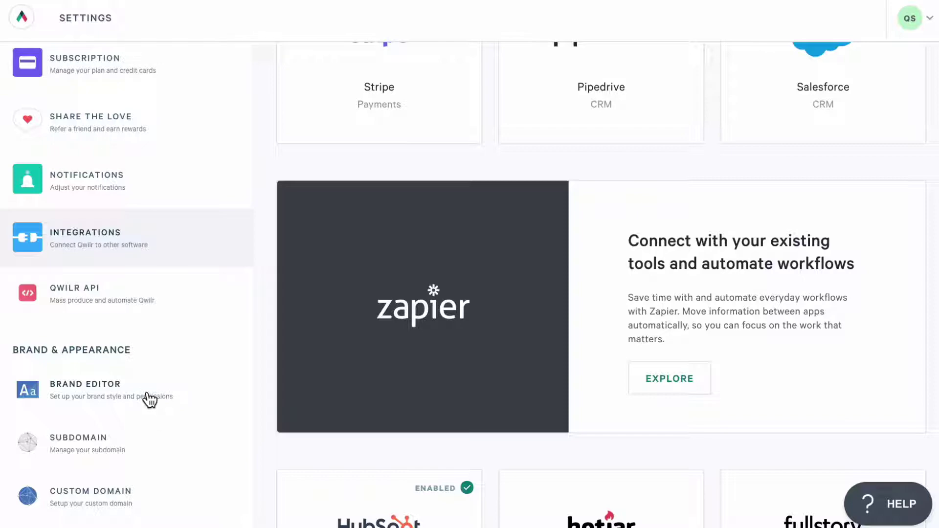
{"action": "left_click", "coordinate": [146, 399]}
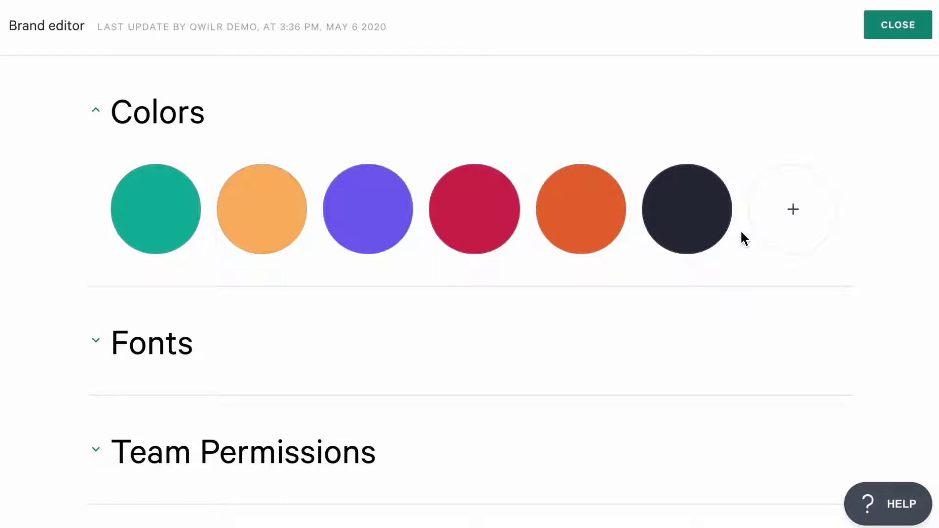
{"action": "left_click", "coordinate": [139, 356]}
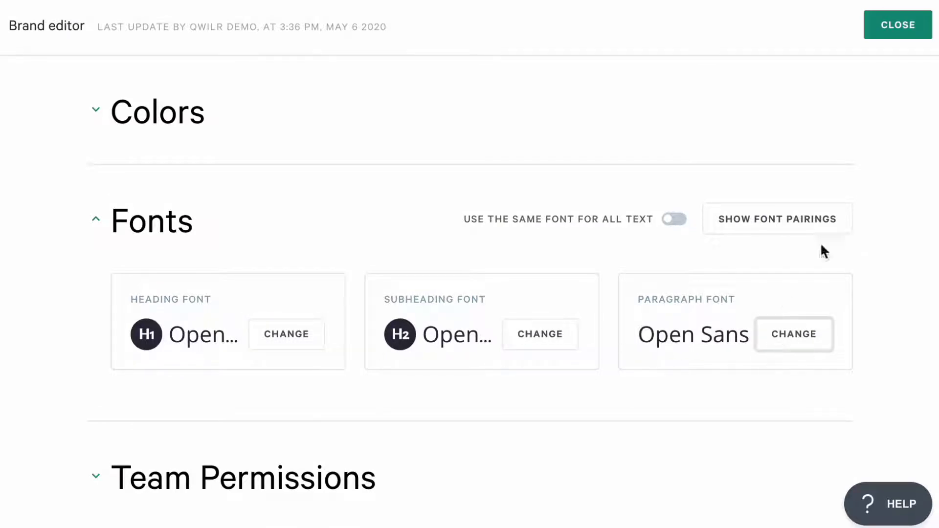
{"action": "left_click", "coordinate": [914, 34]}
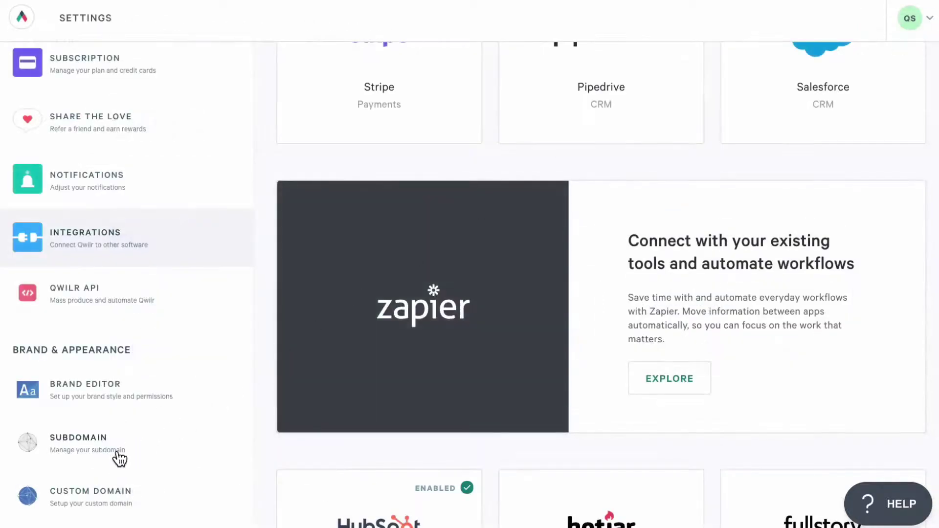
Set the account subdomain to 'yourcompanyname' and save it
{"action": "left_click", "coordinate": [117, 453]}
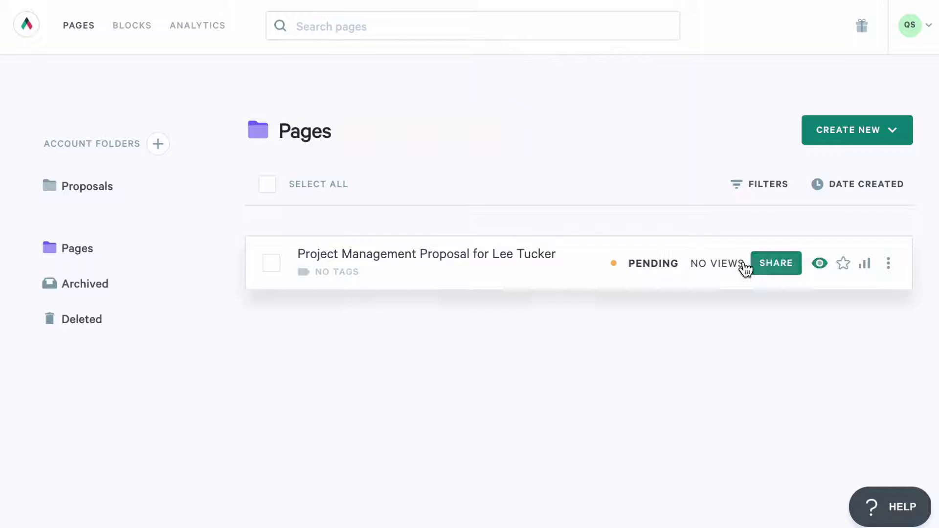
{"action": "left_click", "coordinate": [755, 268]}
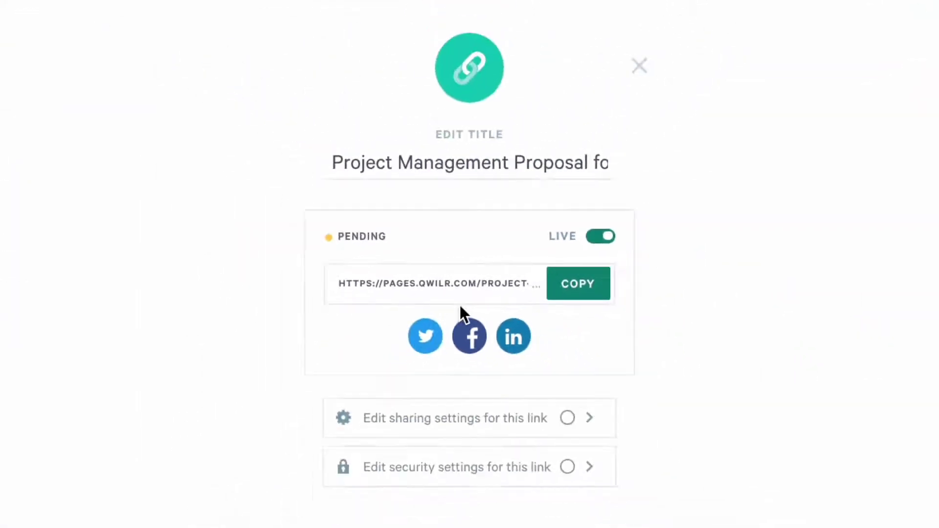
{"action": "left_click", "coordinate": [606, 107]}
{"action": "type", "text": "yourcompanyname"}
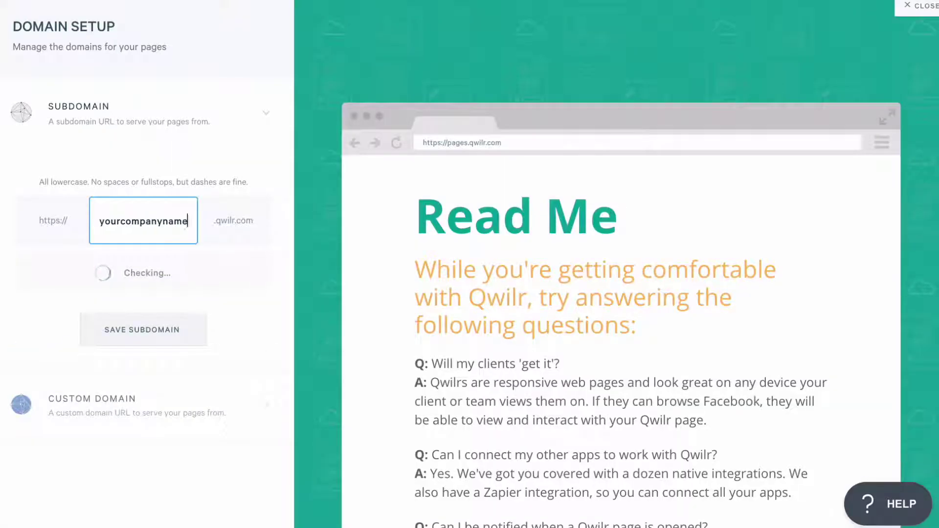
{"action": "left_click", "coordinate": [140, 338]}
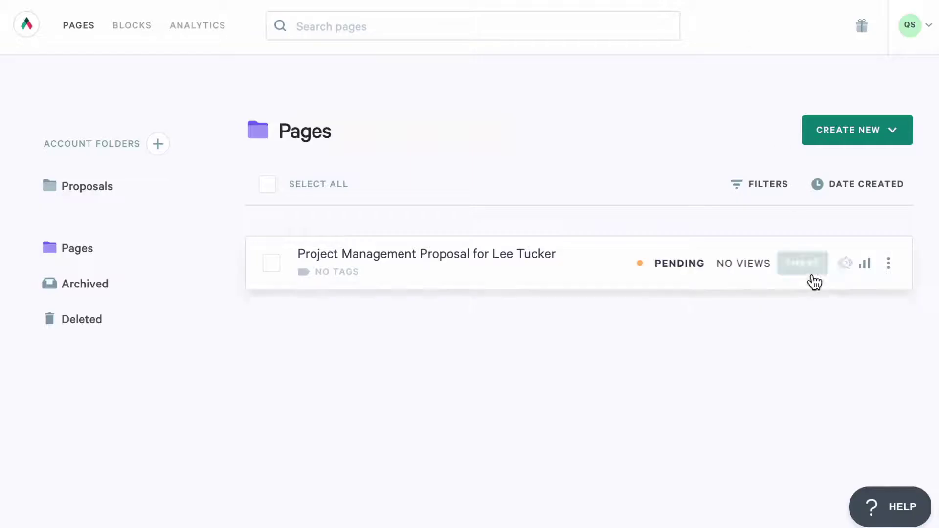
Check the proposal's share link, review the custom domain settings, and close Domain Setup
{"action": "left_click", "coordinate": [806, 268]}
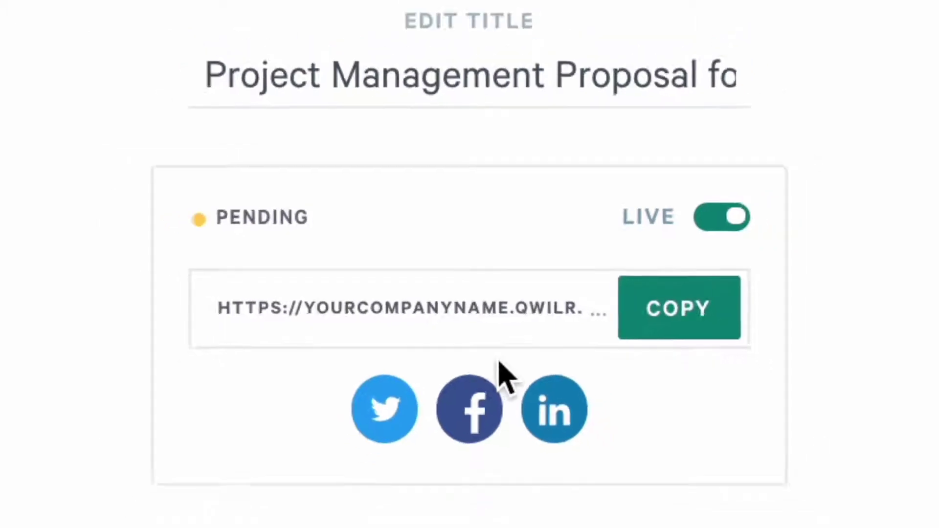
{"action": "left_click", "coordinate": [611, 101]}
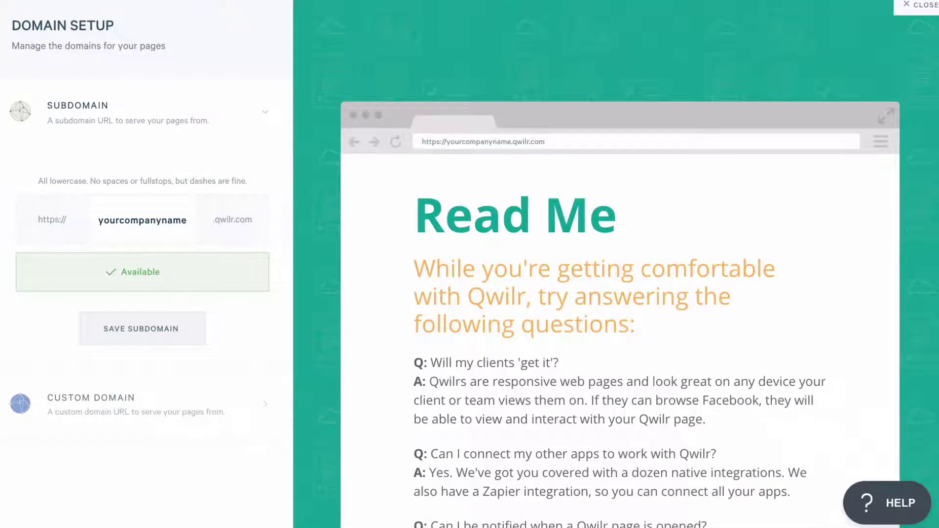
{"action": "left_click", "coordinate": [161, 402]}
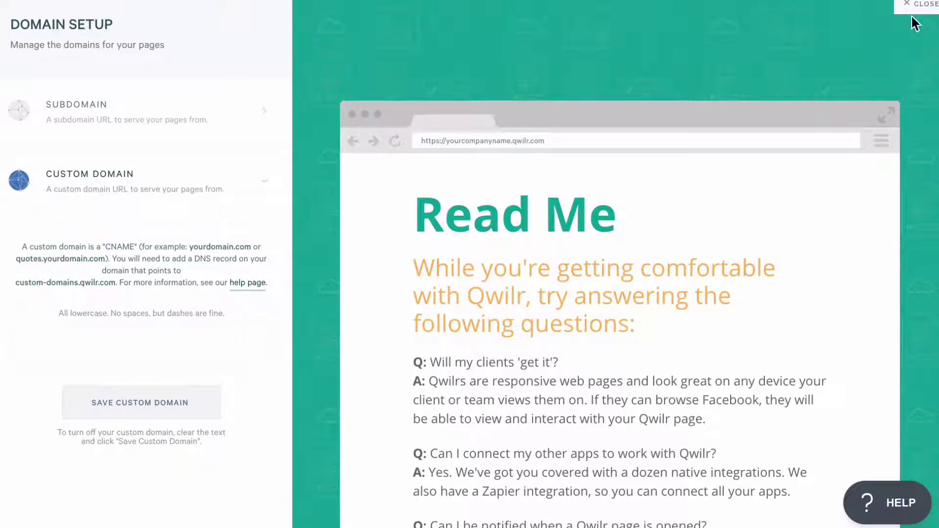
{"action": "left_click", "coordinate": [925, 5]}
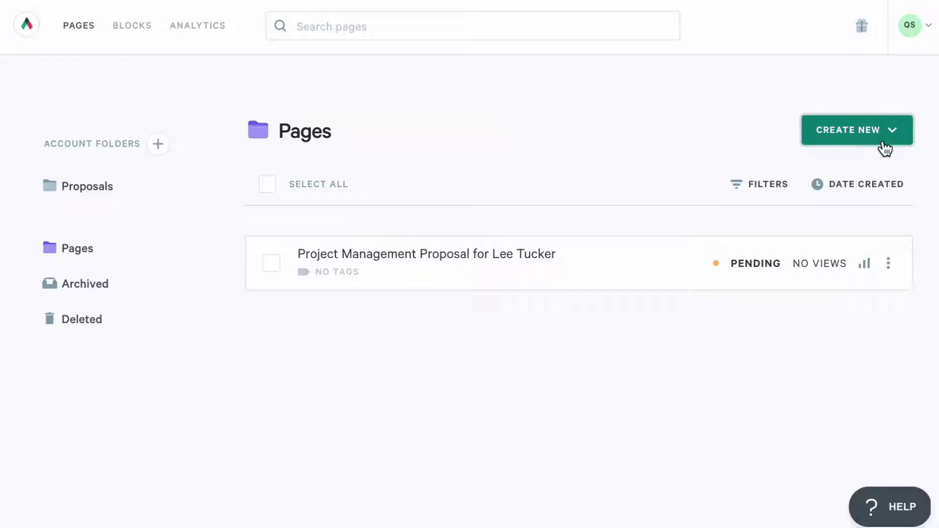
Create a new Blank Page from the Create New menu
{"action": "left_click", "coordinate": [886, 147]}
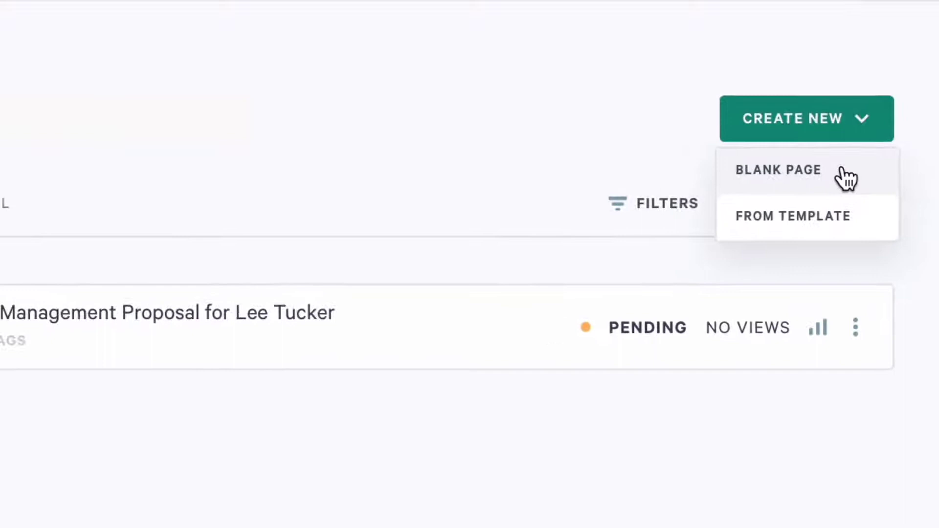
{"action": "left_click", "coordinate": [879, 164]}
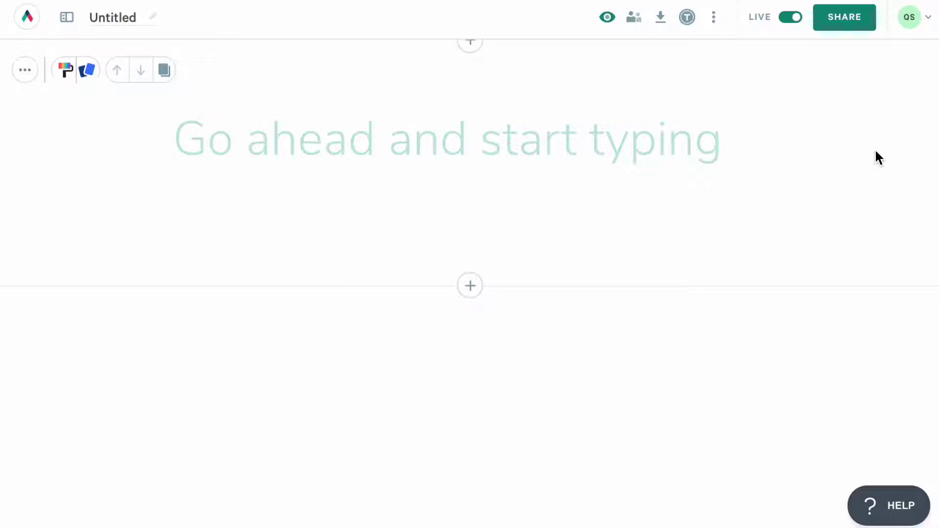
Rename the Untitled page to 'My awesome proposal'
{"action": "double_click", "coordinate": [140, 16]}
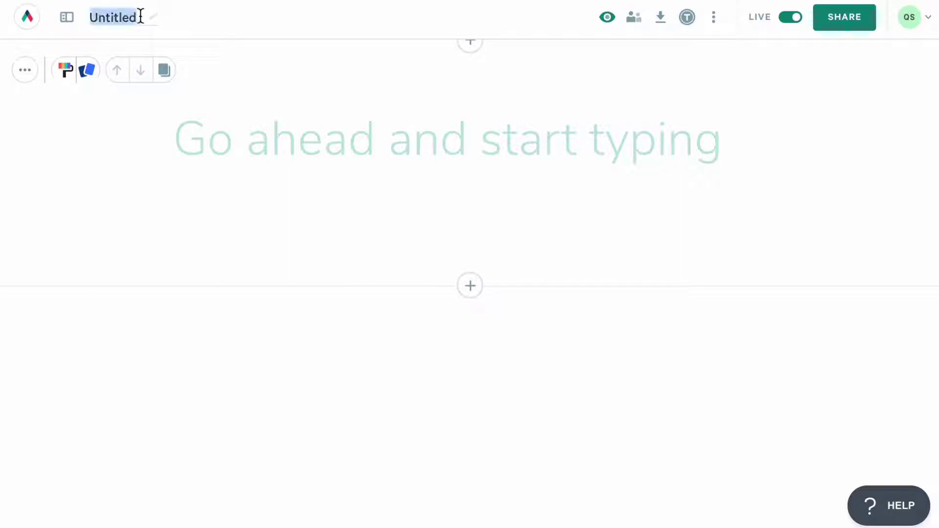
{"action": "type", "text": "My"}
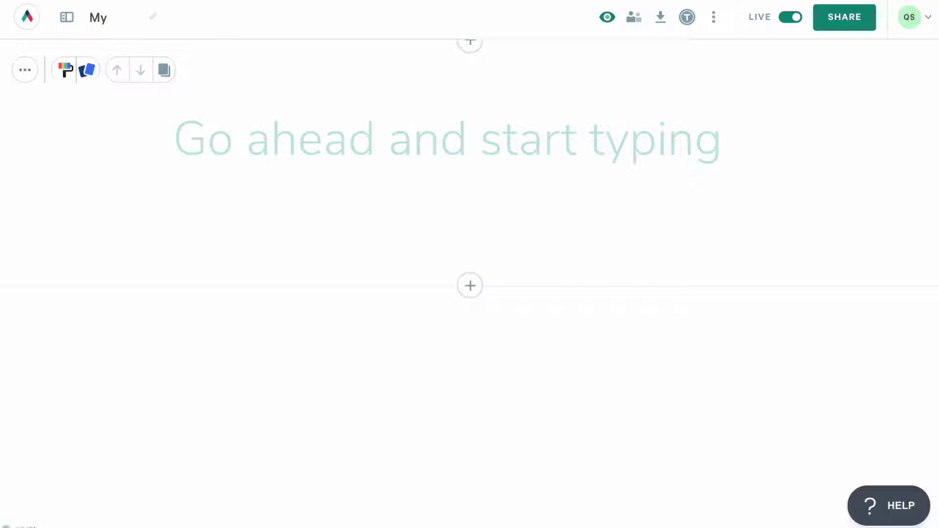
{"action": "type", "text": " awesome "}
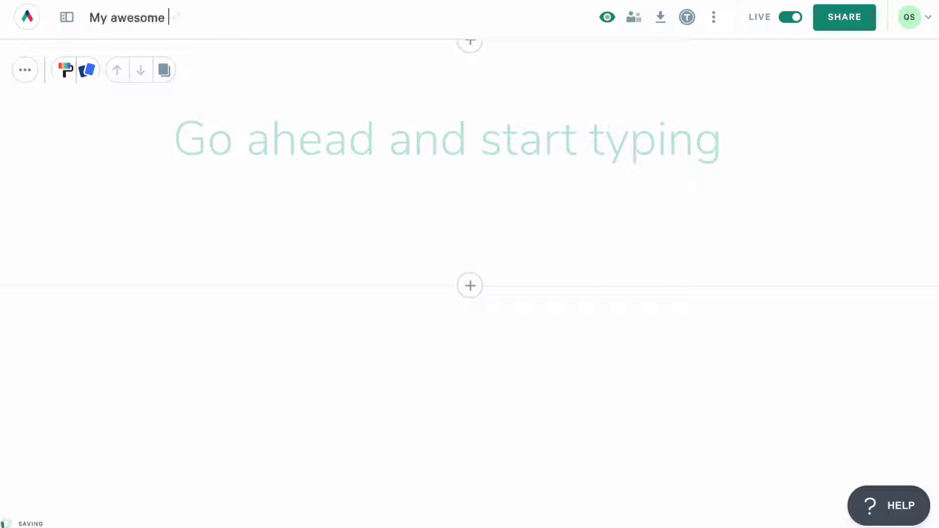
{"action": "type", "text": "proposal"}
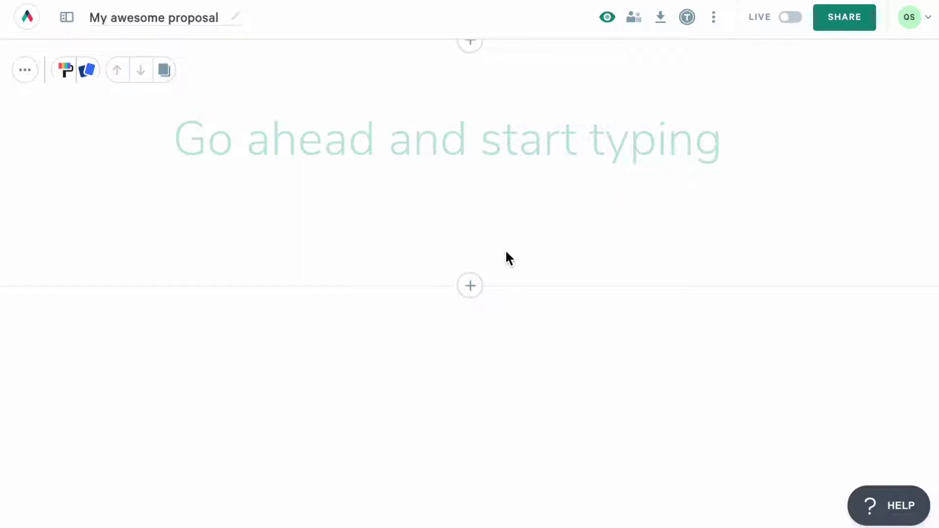
Add a Splash block and delete the empty top text block
{"action": "left_click", "coordinate": [470, 287]}
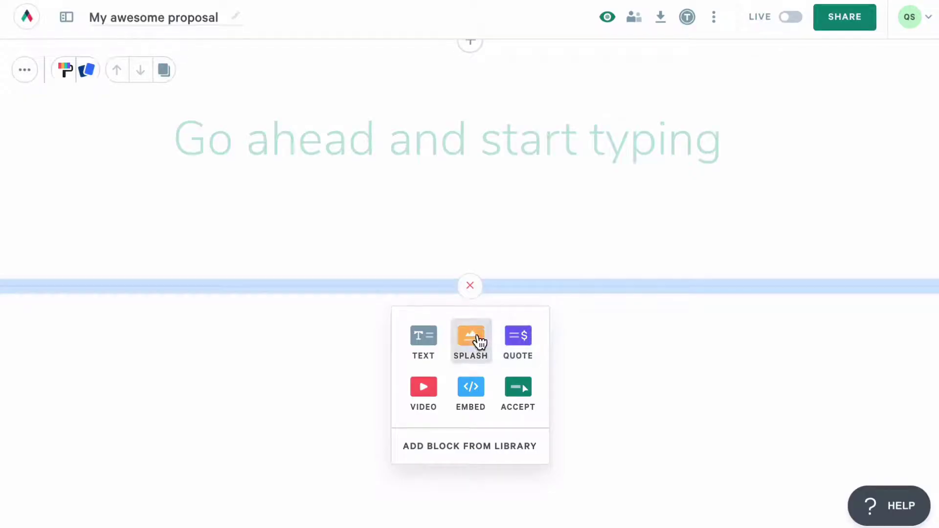
{"action": "left_click", "coordinate": [478, 339]}
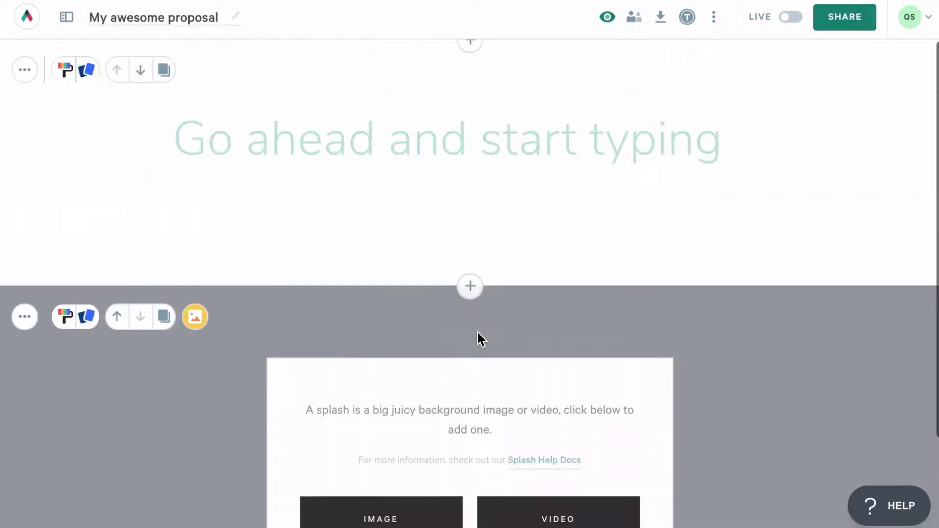
{"action": "left_click", "coordinate": [24, 71]}
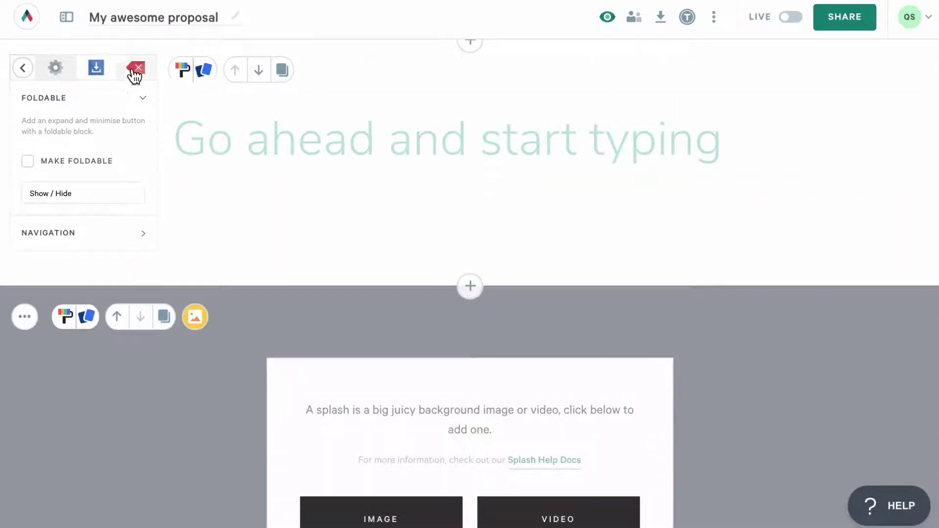
{"action": "left_click", "coordinate": [135, 73]}
{"action": "left_click", "coordinate": [132, 145]}
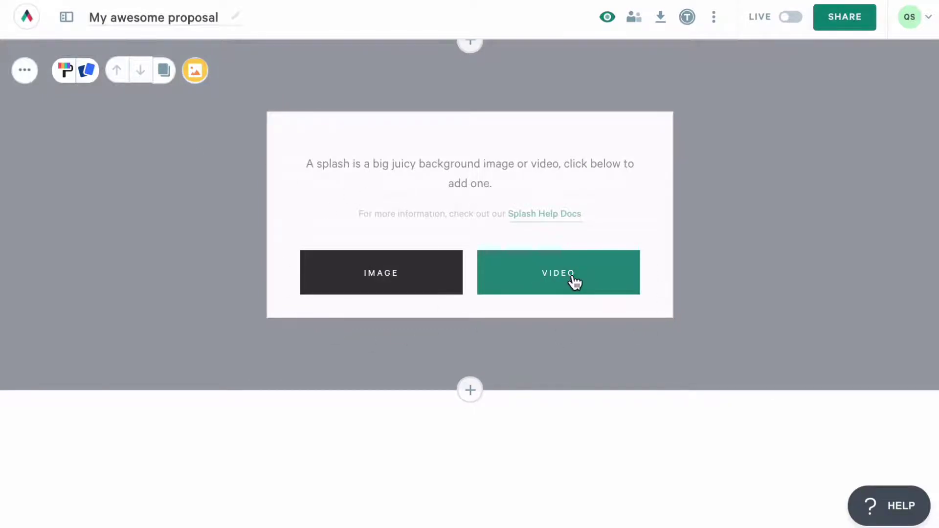
Set the uploaded office meeting photo as the splash background
{"action": "left_click", "coordinate": [399, 287]}
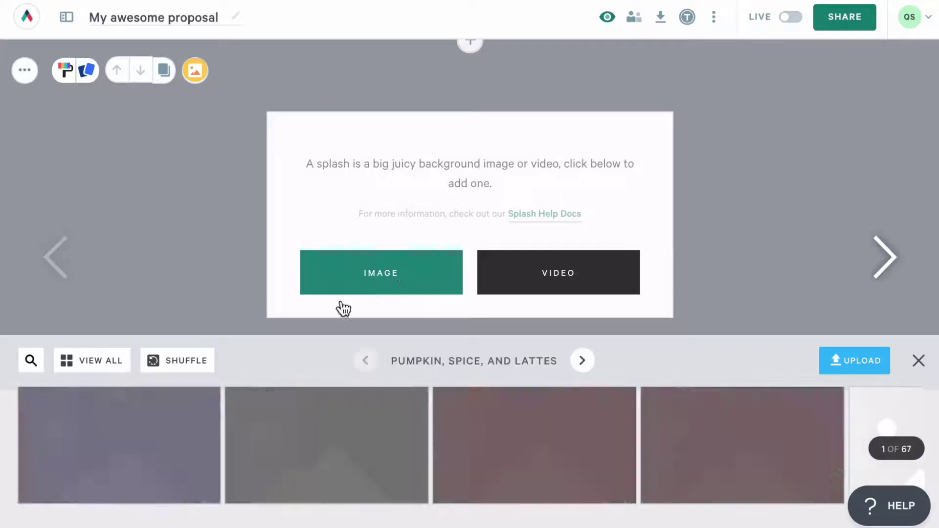
{"action": "left_click", "coordinate": [118, 360]}
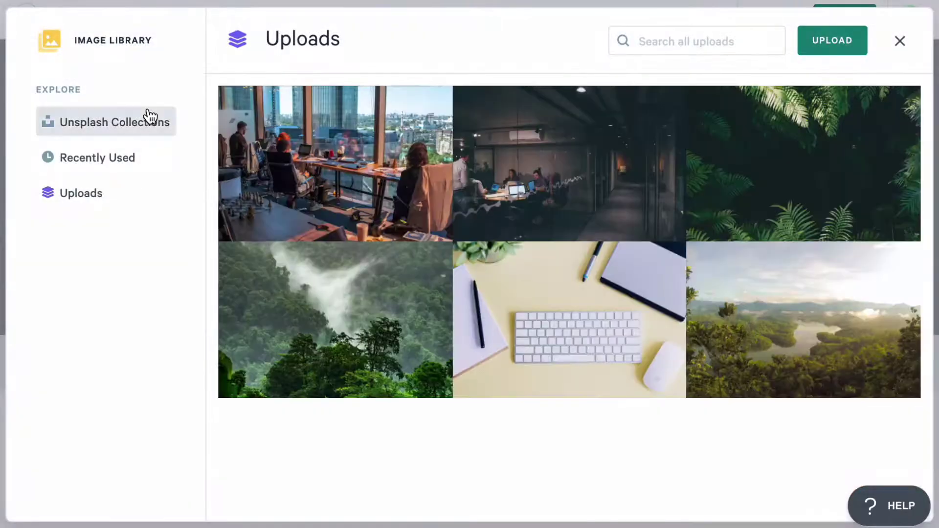
{"action": "left_click", "coordinate": [151, 116]}
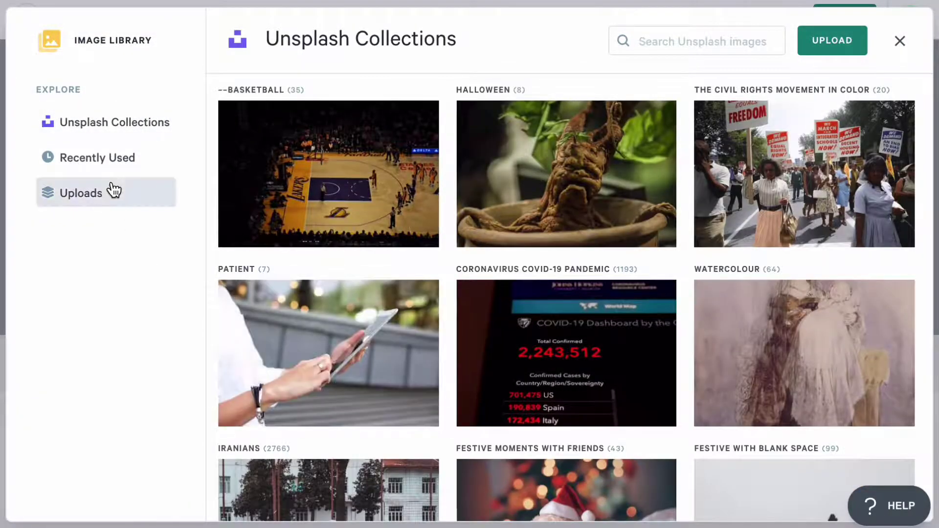
{"action": "left_click", "coordinate": [114, 191]}
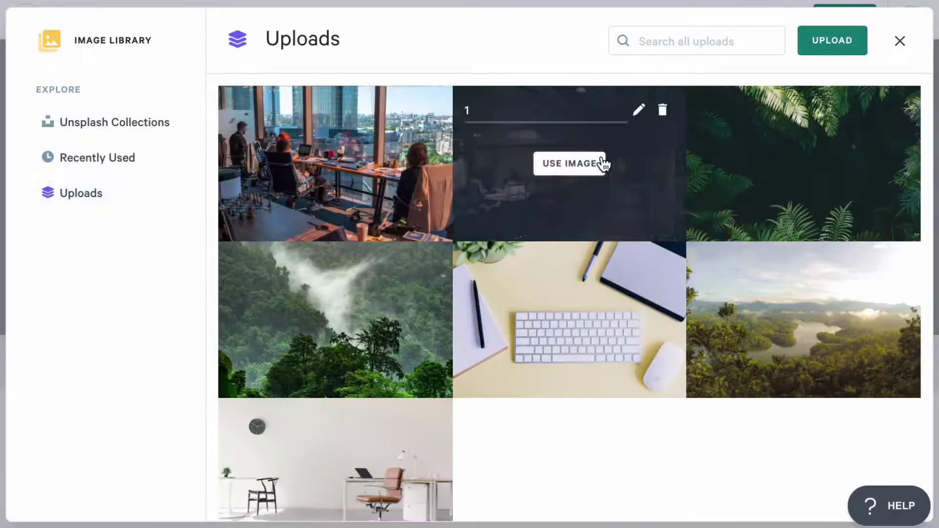
{"action": "left_click", "coordinate": [586, 169]}
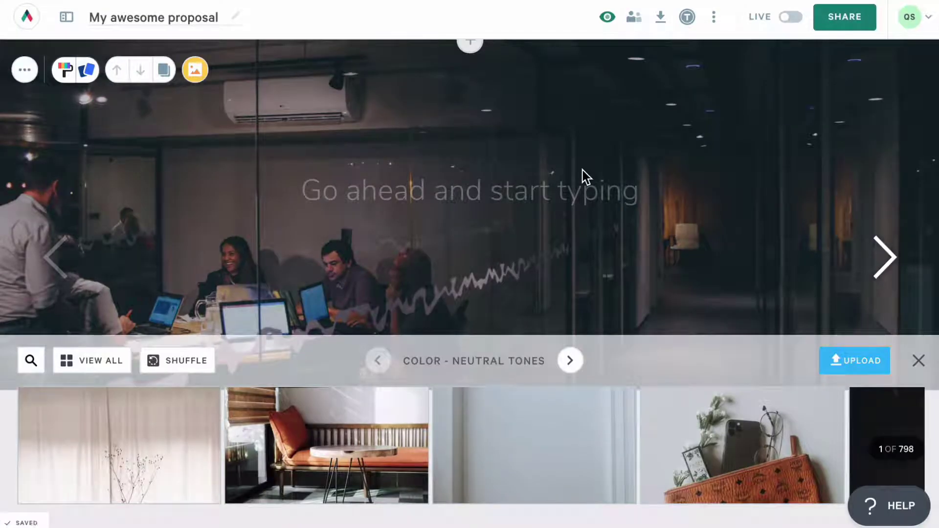
{"action": "left_click", "coordinate": [918, 363]}
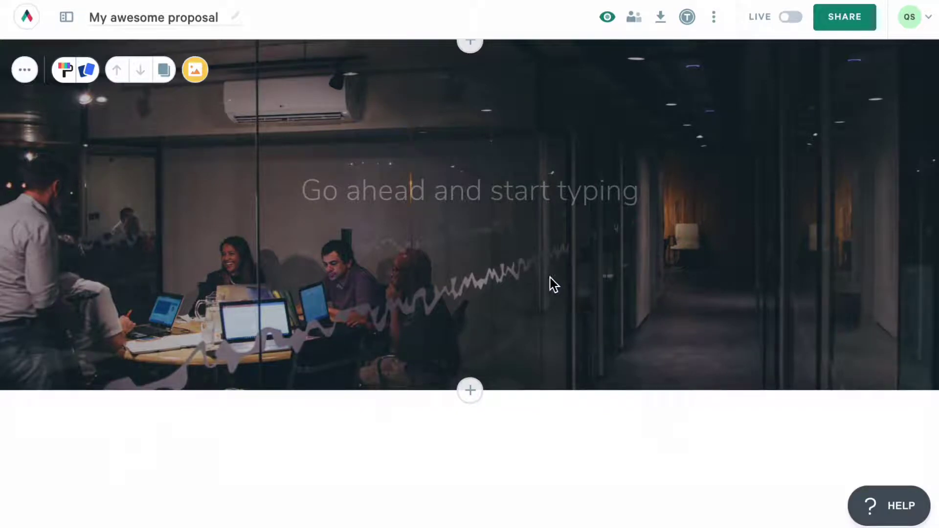
Replace the splash heading with 'Marketing Proposal' formatted as bold H1
{"action": "left_click", "coordinate": [429, 195]}
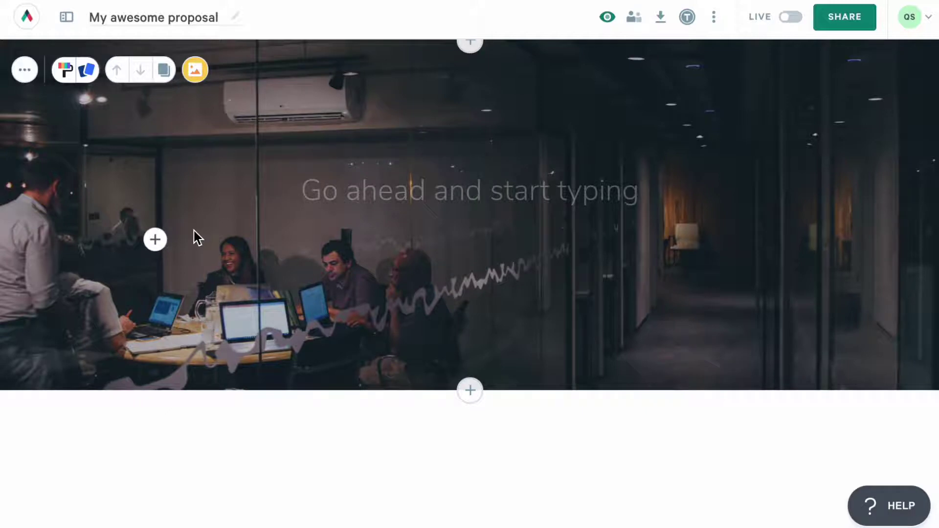
{"action": "key", "text": "Return"}
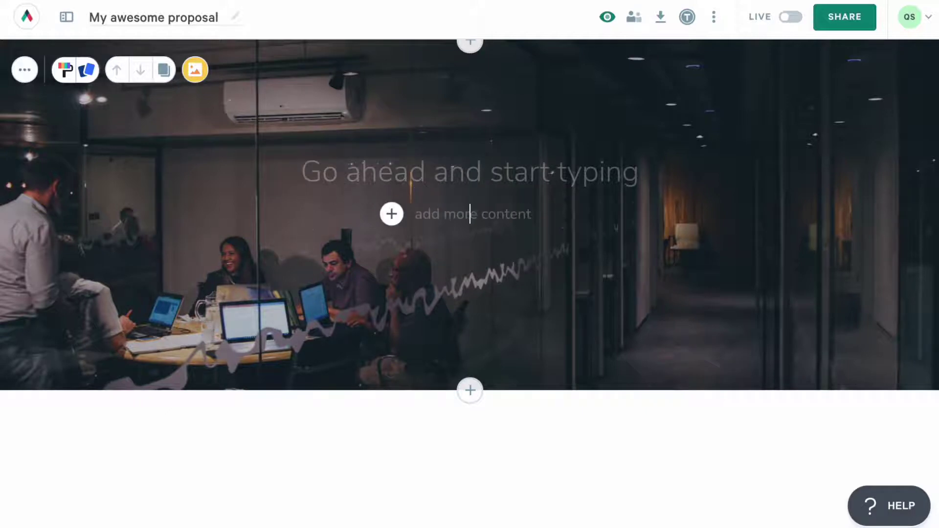
{"action": "key", "text": "BackSpace"}
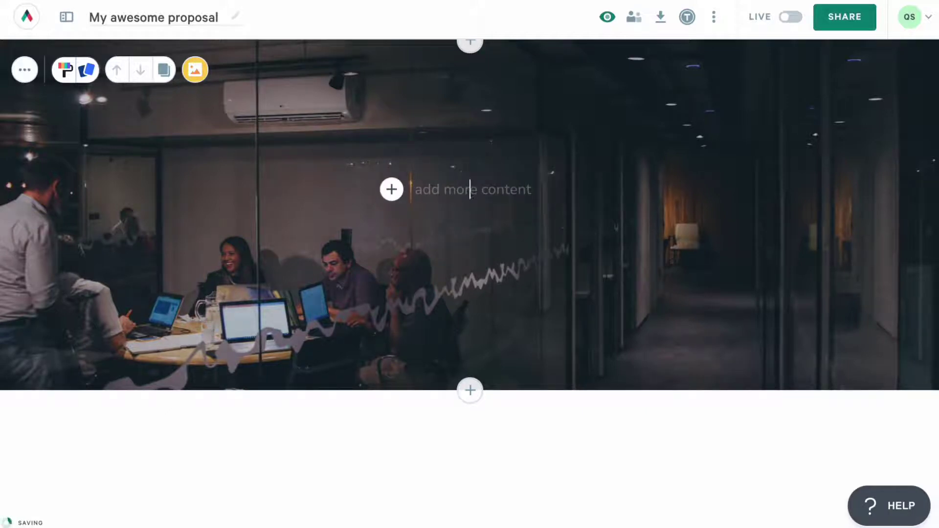
{"action": "type", "text": "Marketing Proposal"}
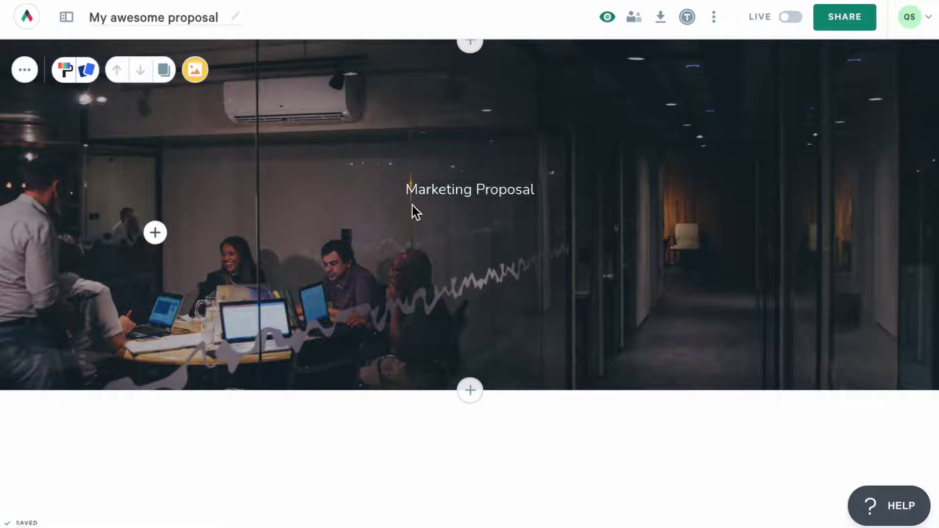
{"action": "triple_click", "coordinate": [390, 191]}
{"action": "left_click", "coordinate": [305, 157]}
{"action": "left_click", "coordinate": [378, 139]}
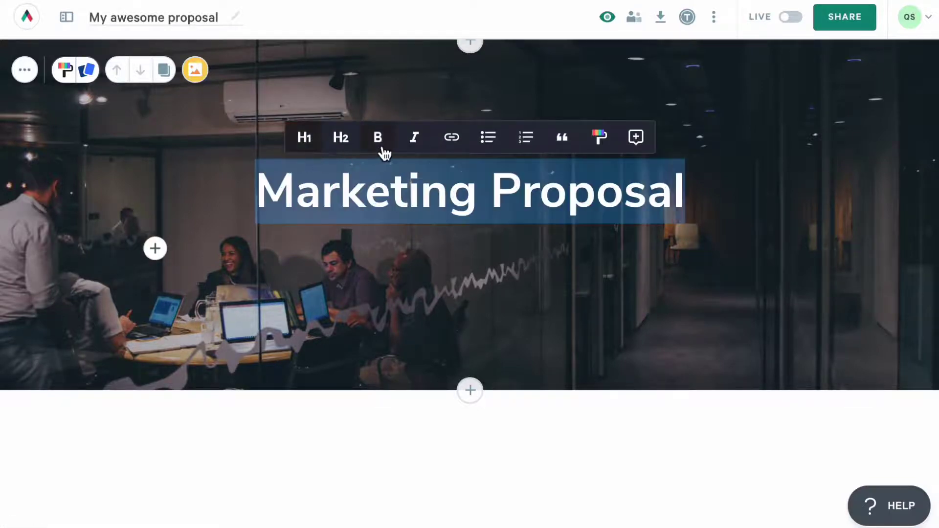
{"action": "left_click", "coordinate": [727, 215]}
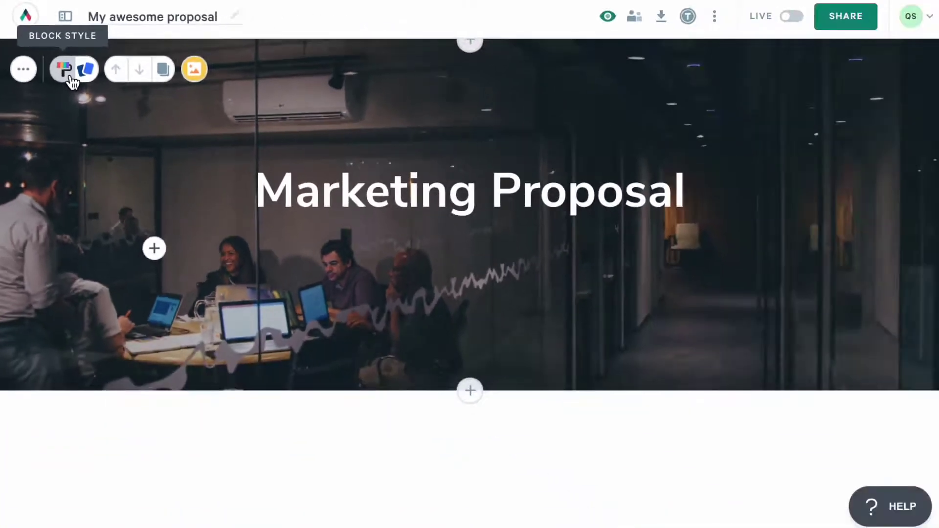
Enable a light-grey Background Card in the splash block's style settings
{"action": "left_click", "coordinate": [119, 128]}
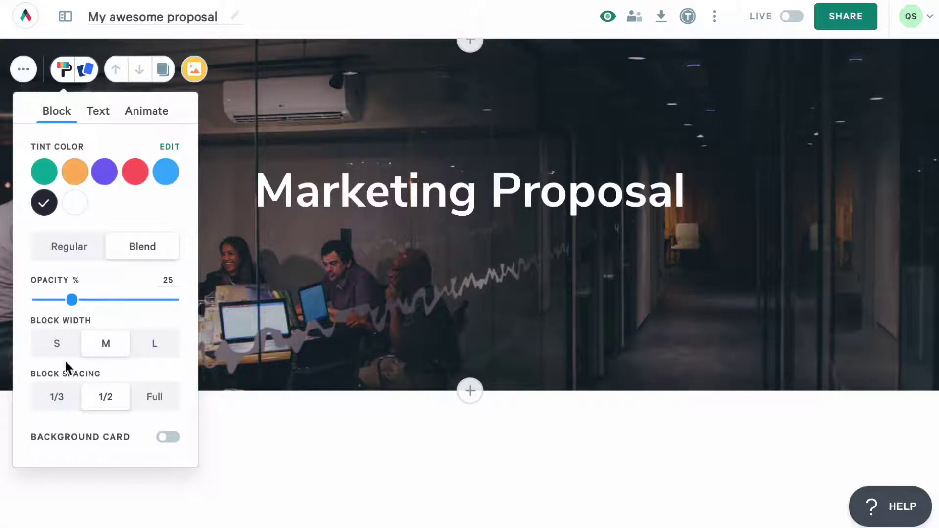
{"action": "left_click", "coordinate": [166, 436]}
{"action": "scroll", "coordinate": [163, 433], "scroll_direction": "down", "scroll_amount": 1}
{"action": "left_click", "coordinate": [74, 456]}
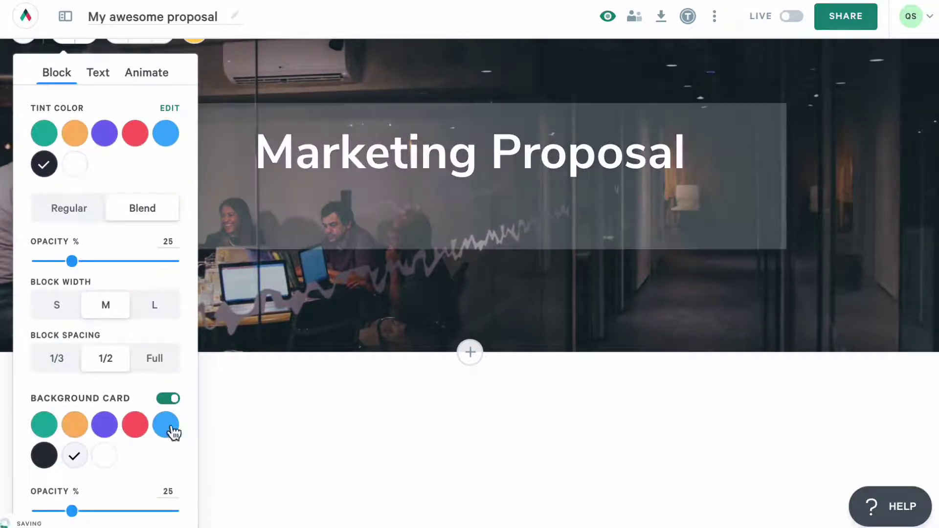
{"action": "scroll", "coordinate": [174, 431], "scroll_direction": "up", "scroll_amount": 1}
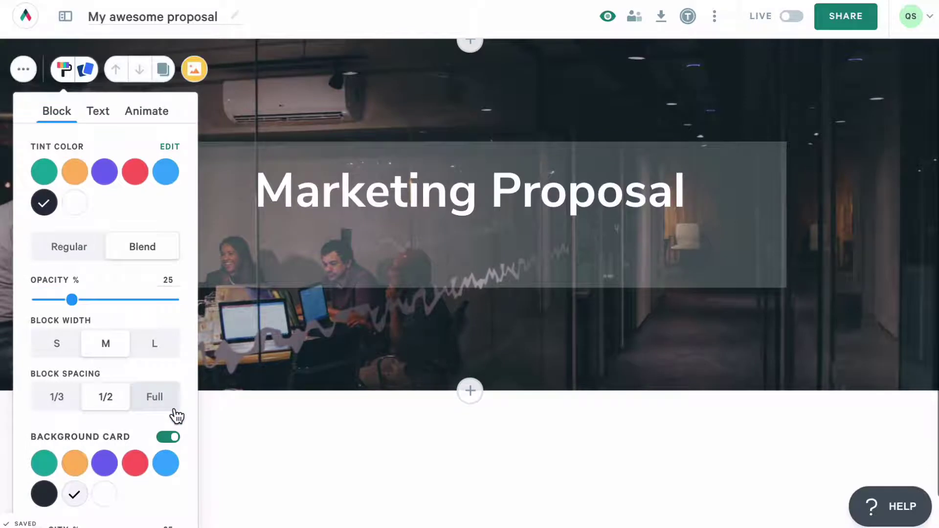
{"action": "left_click", "coordinate": [33, 70]}
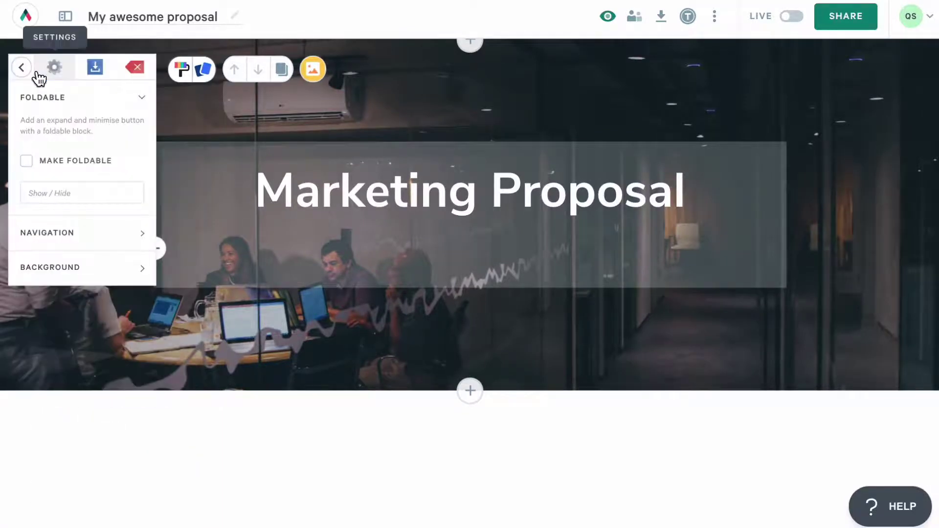
{"action": "left_click", "coordinate": [84, 240]}
{"action": "left_click", "coordinate": [132, 100]}
{"action": "left_click", "coordinate": [91, 74]}
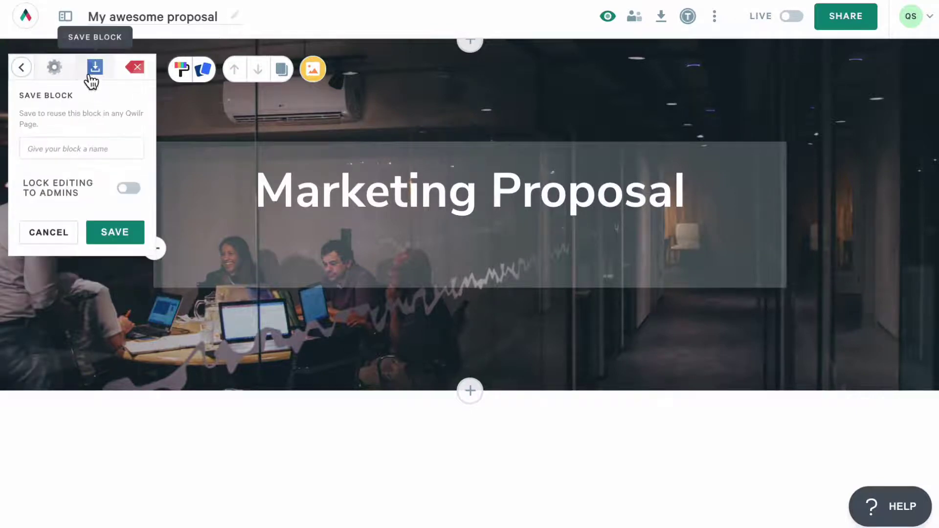
{"action": "left_click", "coordinate": [129, 73]}
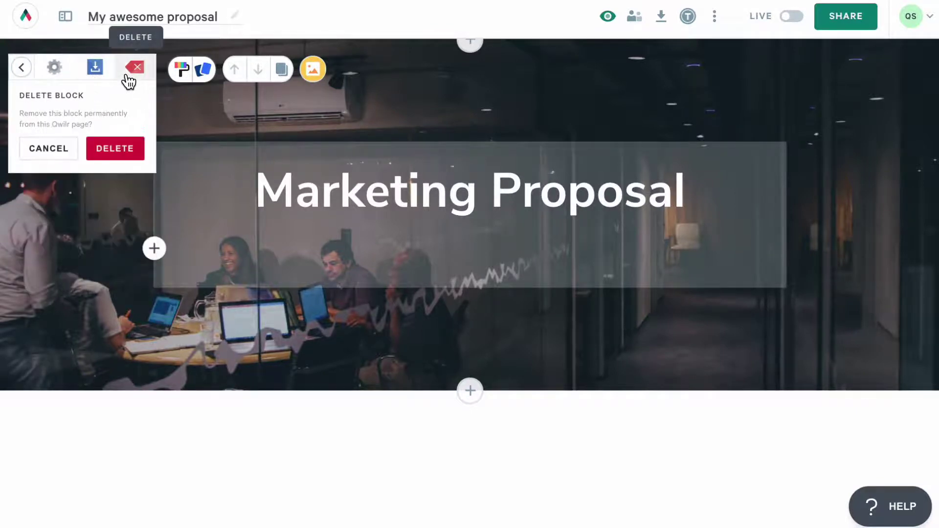
{"action": "left_click", "coordinate": [225, 95]}
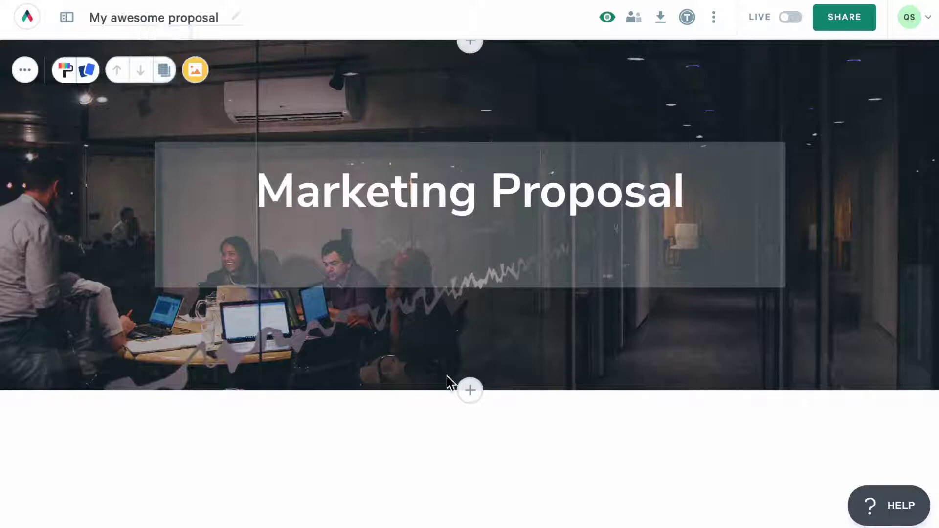
Add a text block below the header and paste the 'A Little Bit About Us' heading and paragraphs
{"action": "left_click", "coordinate": [470, 390]}
{"action": "left_click", "coordinate": [409, 246]}
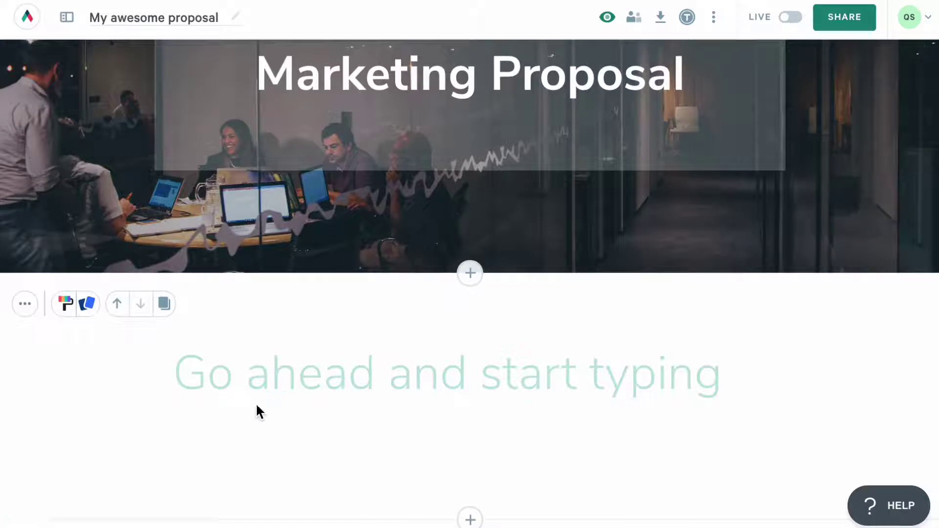
{"action": "left_click", "coordinate": [216, 413]}
{"action": "left_click", "coordinate": [146, 424]}
{"action": "scroll", "coordinate": [146, 430], "scroll_direction": "down", "scroll_amount": 2}
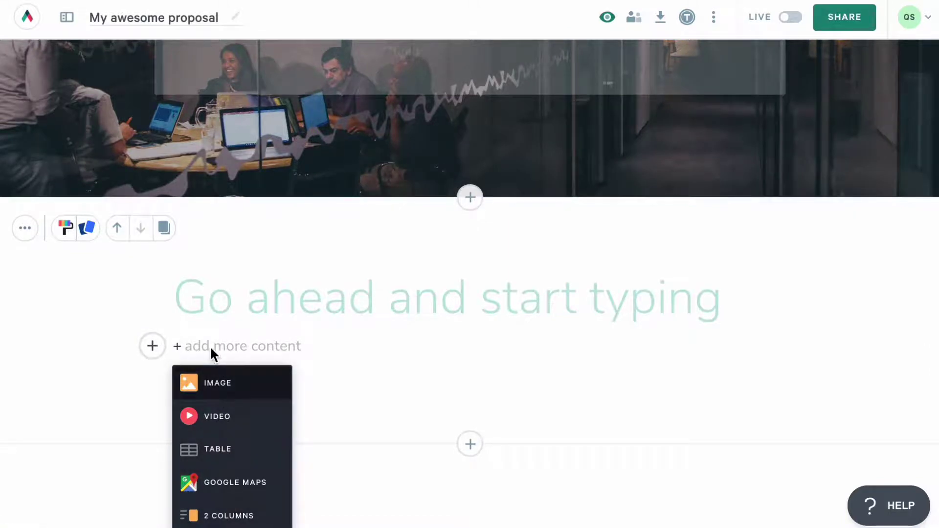
{"action": "key", "text": "BackSpace"}
{"action": "key", "text": "BackSpace"}
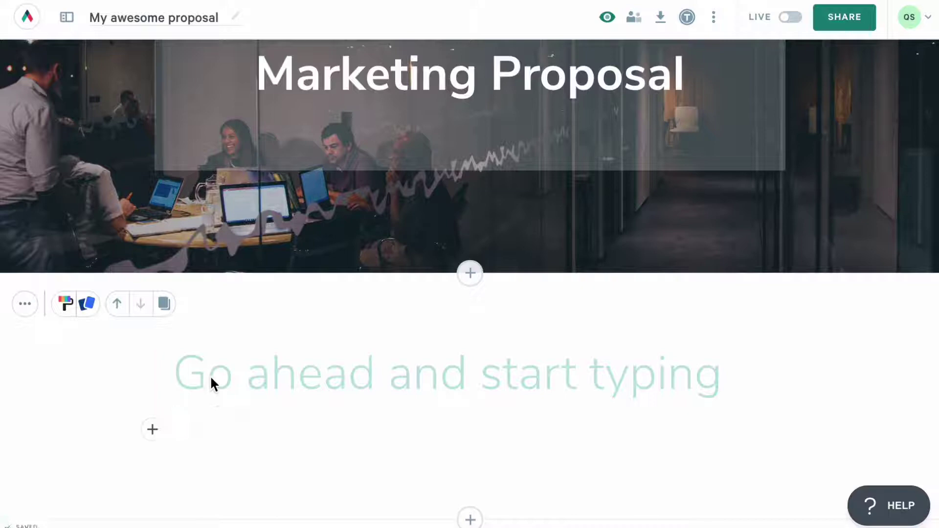
{"action": "type", "text": "A Little Bit About Us We love seeing businesses reach their full potential, but most importantly, we love knowing that our clients love working with their colleagues every day. Our passion is turning individuals into great collaborators and effective team players. We do this by running team building programs, which we create bespoke for your business."}
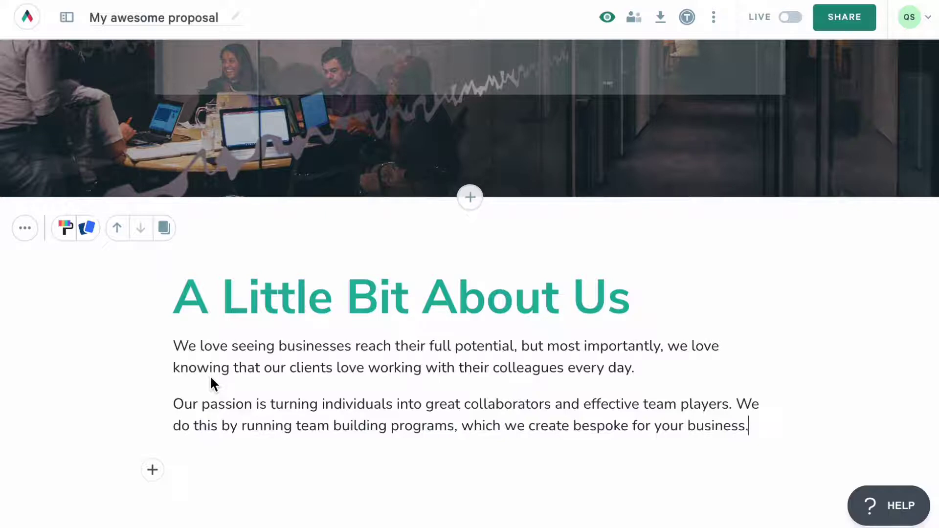
Style the 'A Little Bit About Us' heading purple with a 69 px text size
{"action": "left_click_drag", "start_coordinate": [176, 313], "coordinate": [626, 298]}
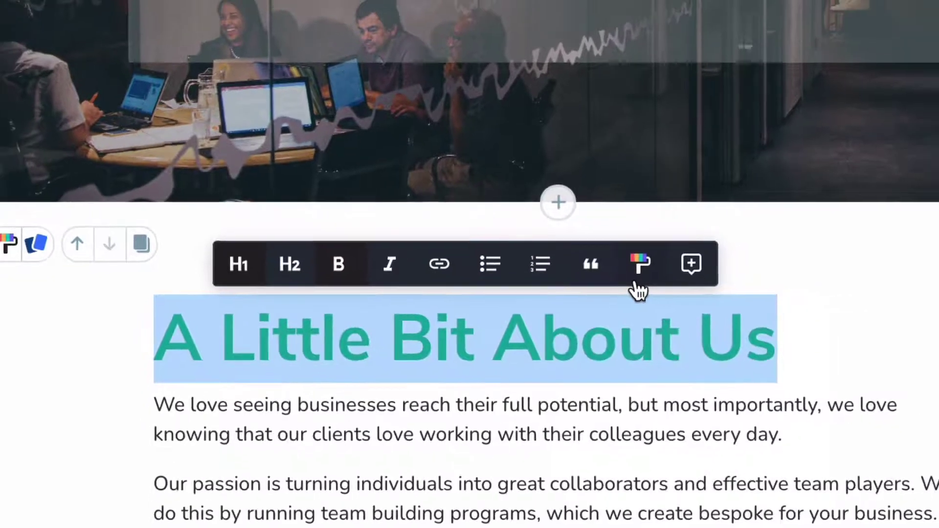
{"action": "left_click", "coordinate": [695, 274]}
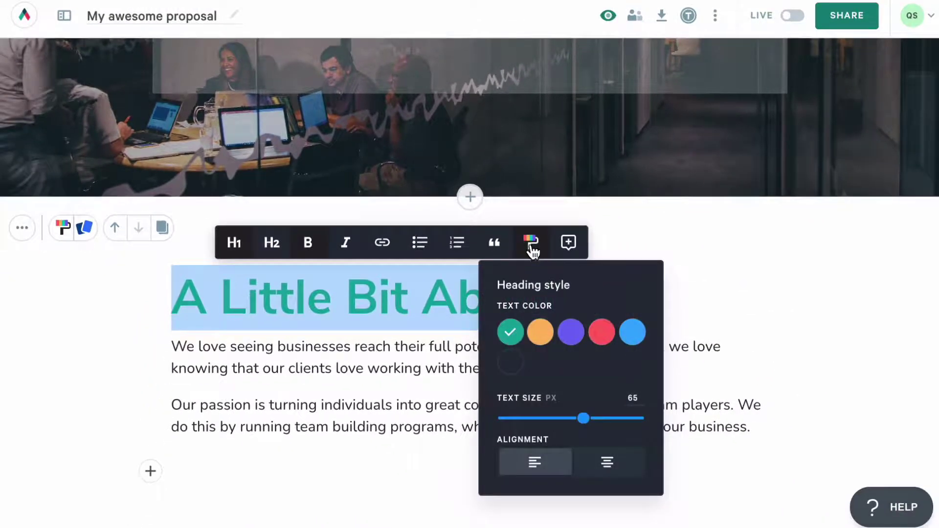
{"action": "left_click", "coordinate": [541, 337]}
{"action": "left_click", "coordinate": [568, 334]}
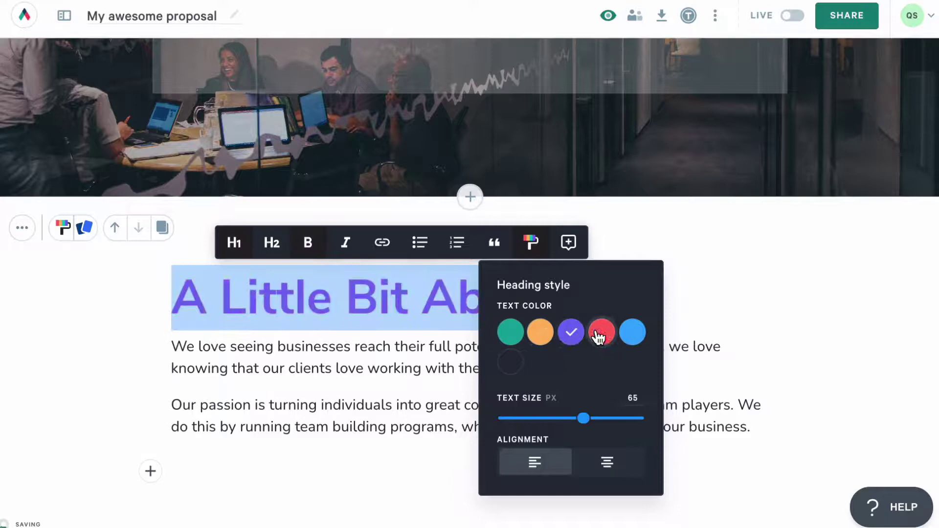
{"action": "left_click", "coordinate": [590, 419]}
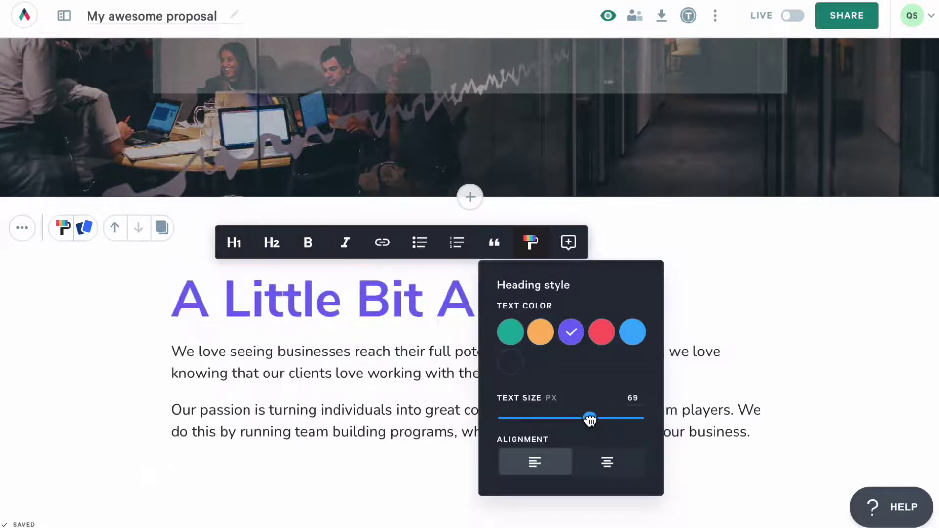
{"action": "left_click", "coordinate": [740, 368]}
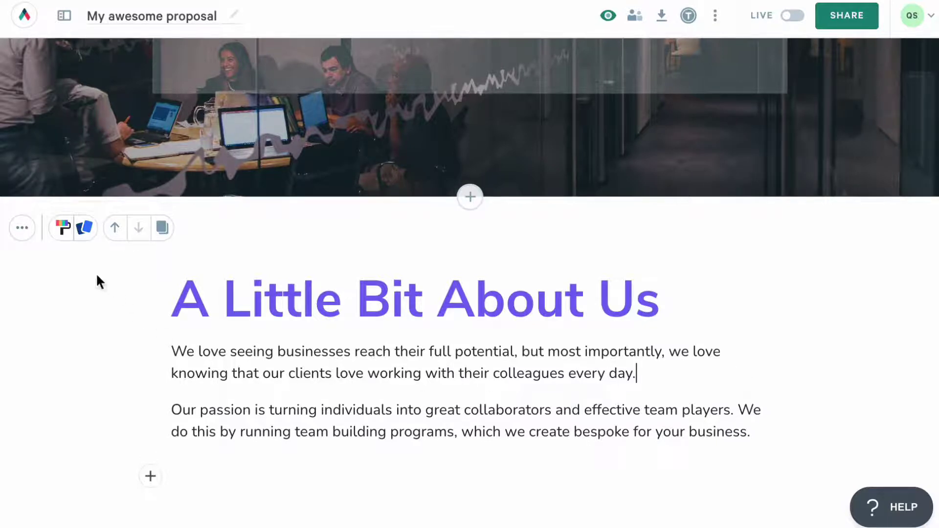
Give the About Us text block a custom dark navy #242C39 background
{"action": "left_click", "coordinate": [63, 234]}
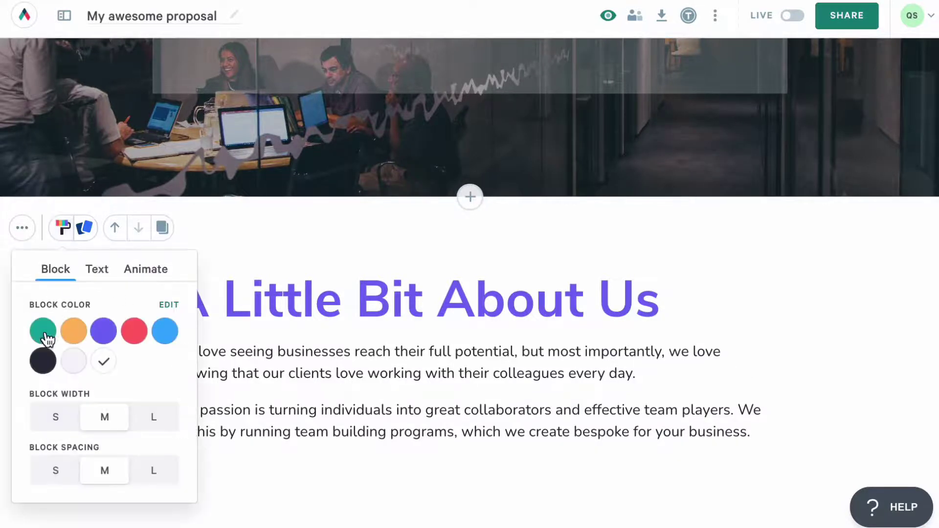
{"action": "left_click", "coordinate": [42, 337]}
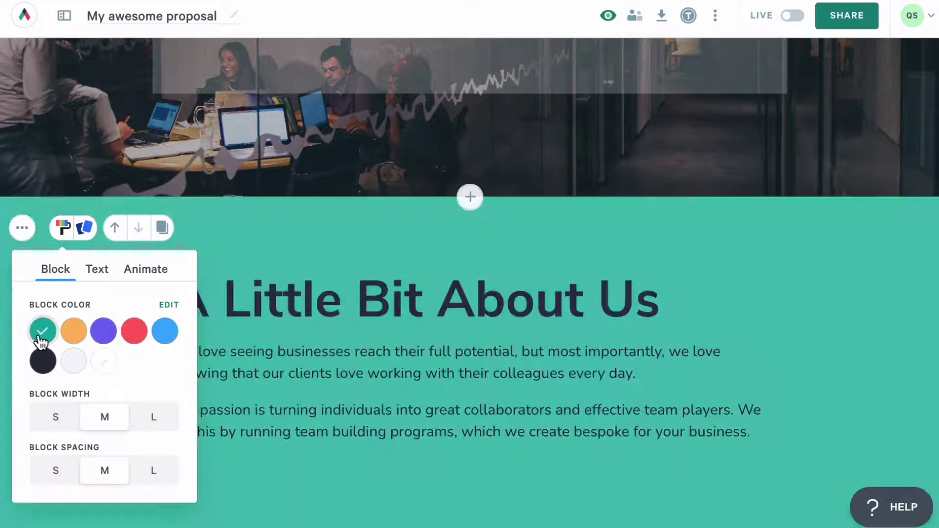
{"action": "left_click", "coordinate": [177, 306]}
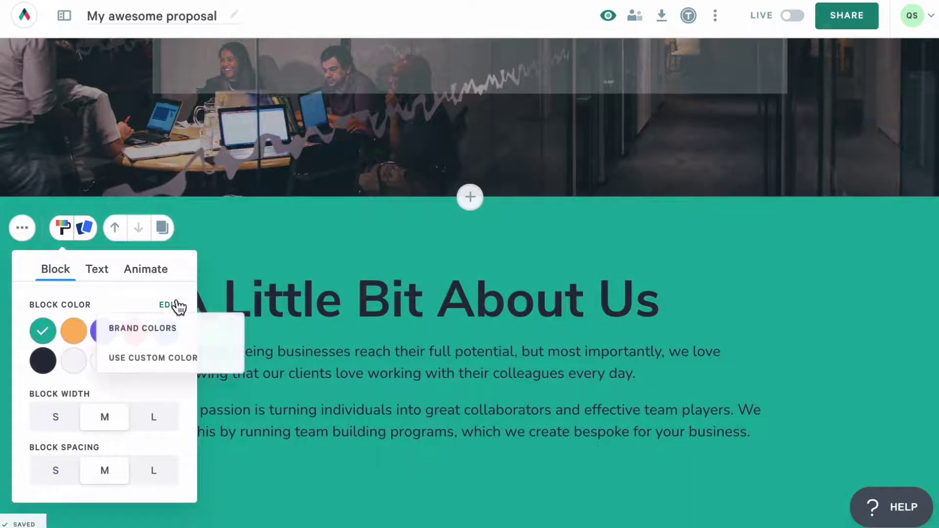
{"action": "left_click", "coordinate": [169, 359]}
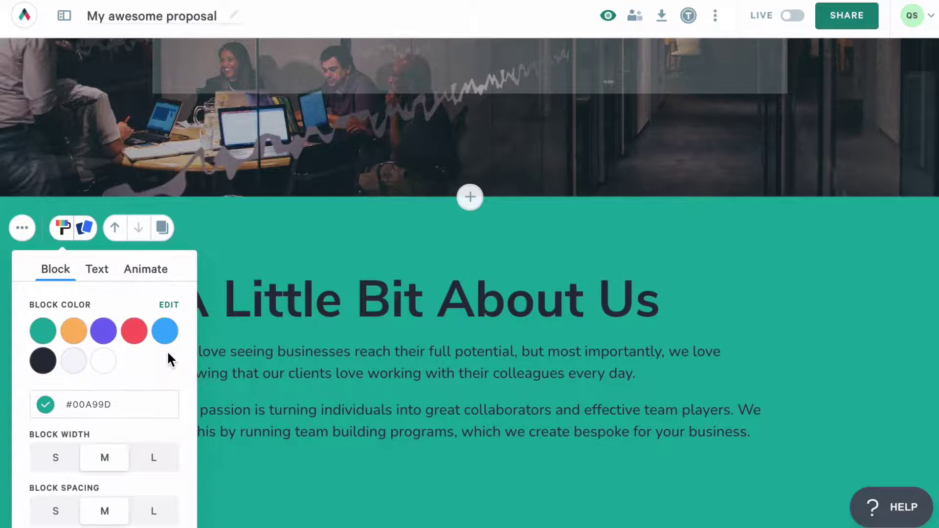
{"action": "double_click", "coordinate": [103, 402]}
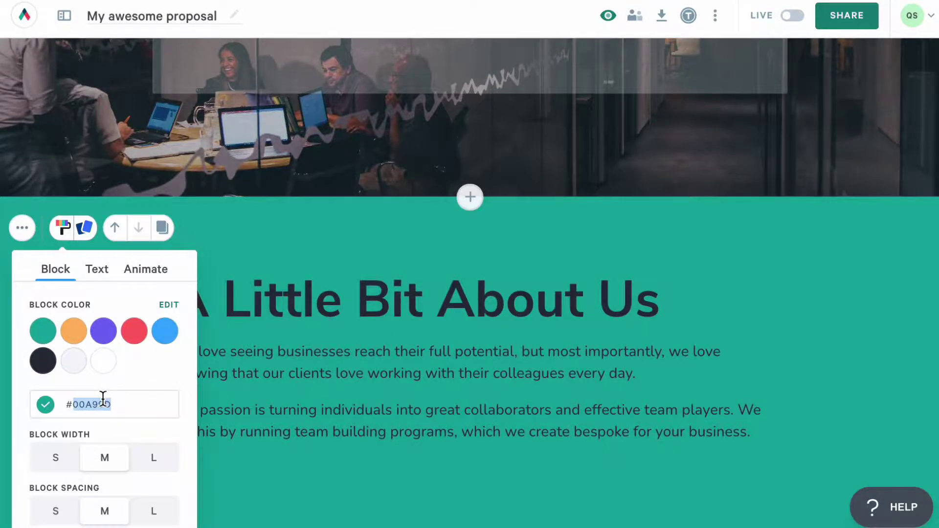
{"action": "type", "text": "242C38"}
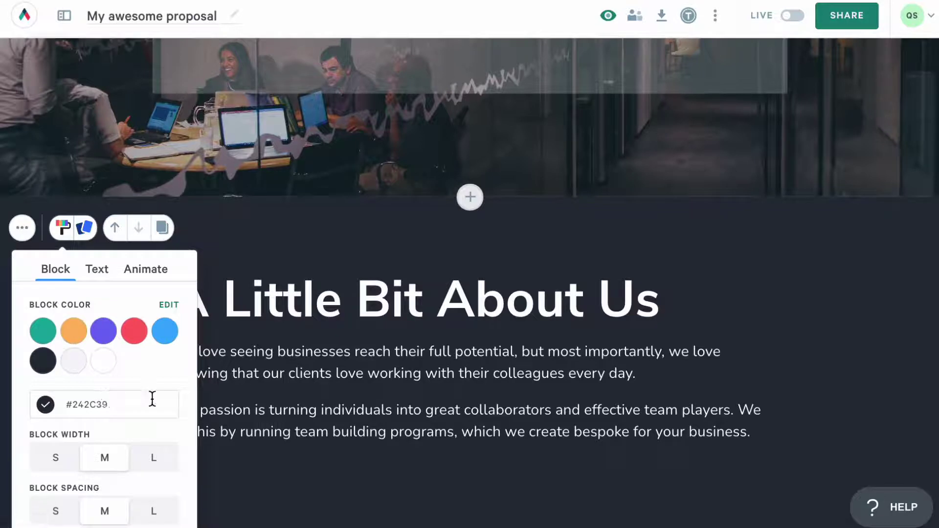
{"action": "left_click", "coordinate": [770, 435]}
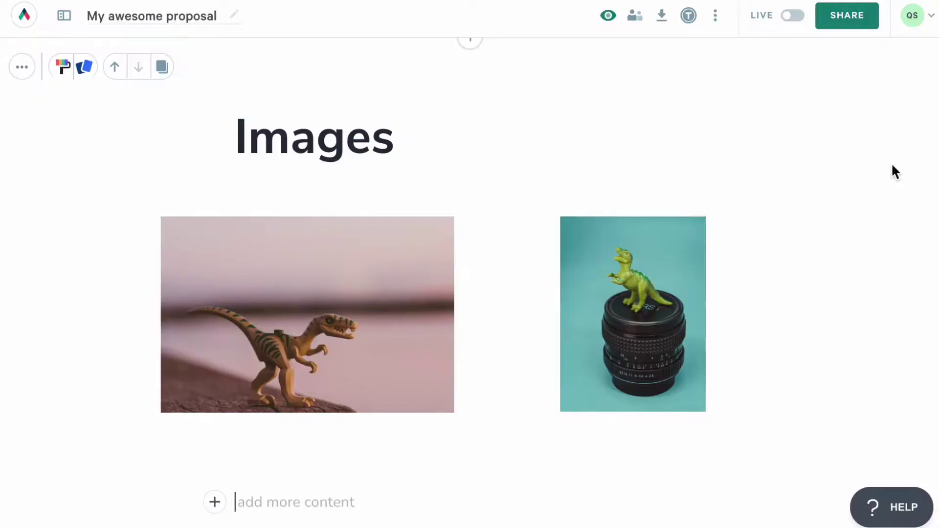
Try inserting an image on the empty content line, then bring the 2.jpg photo over from Finder
{"action": "scroll", "coordinate": [895, 250], "scroll_direction": "down", "scroll_amount": 2}
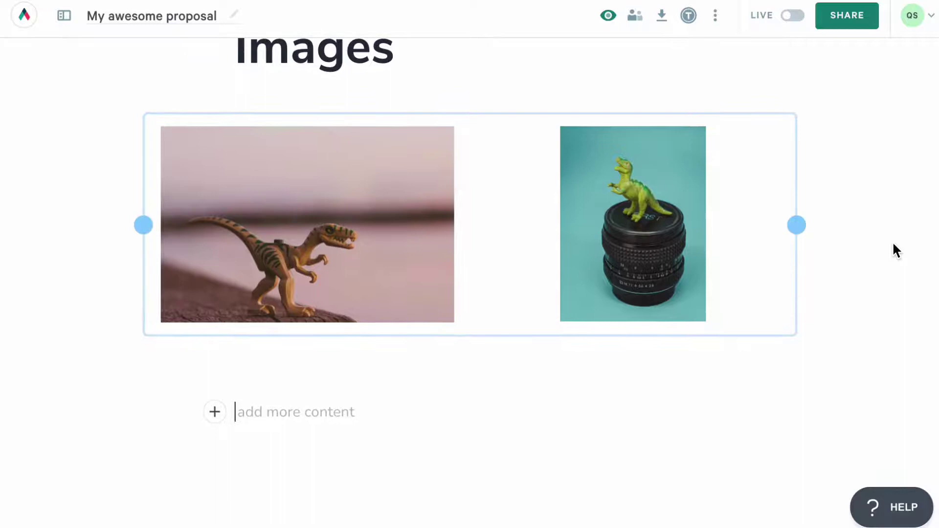
{"action": "scroll", "coordinate": [894, 247], "scroll_direction": "up", "scroll_amount": 1}
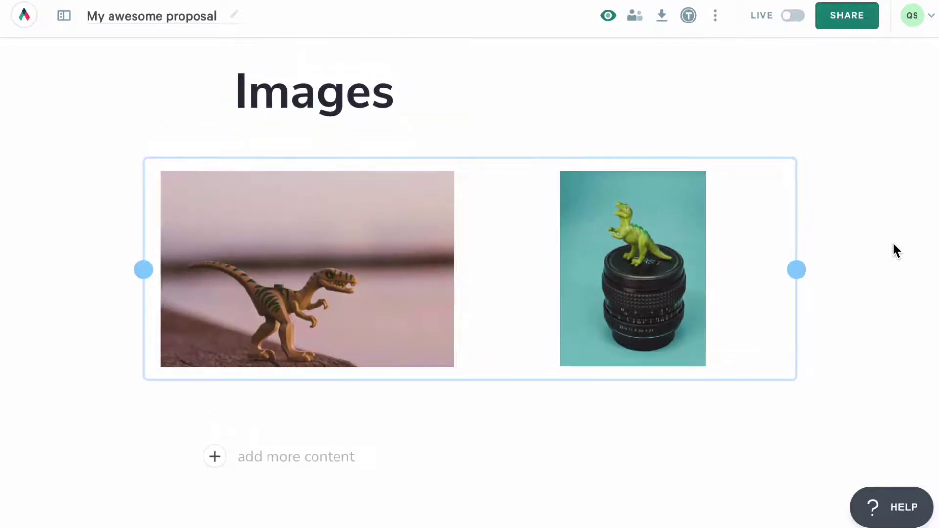
{"action": "left_click", "coordinate": [216, 456]}
{"action": "left_click", "coordinate": [215, 457]}
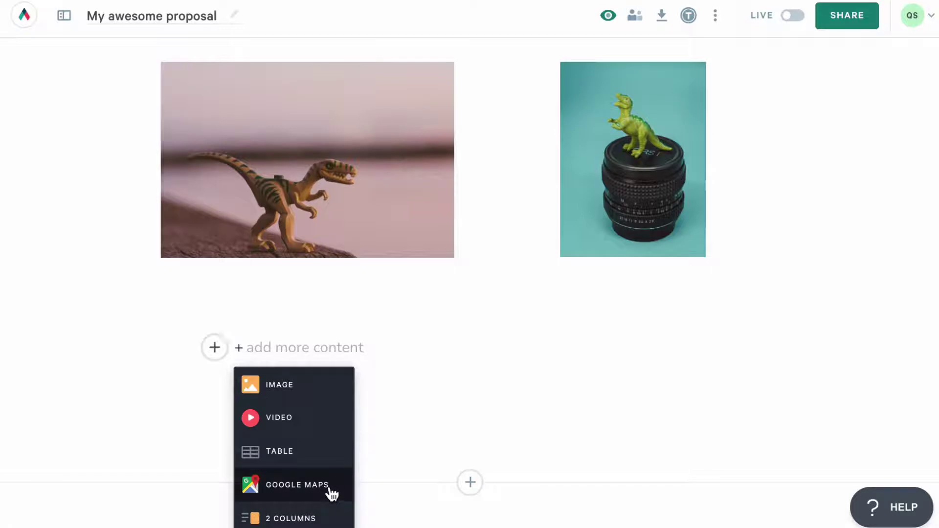
{"action": "left_click", "coordinate": [319, 388]}
{"action": "left_click", "coordinate": [901, 42]}
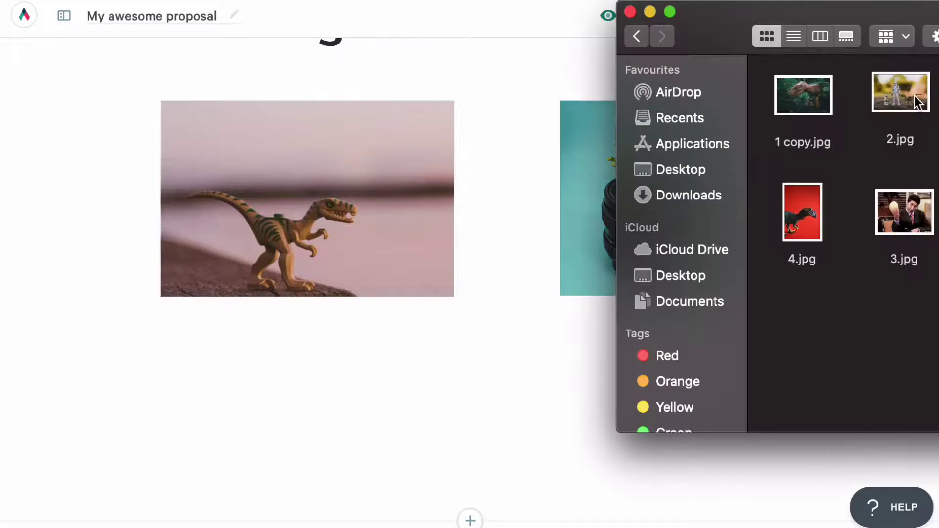
{"action": "left_click_drag", "start_coordinate": [914, 96], "coordinate": [461, 392]}
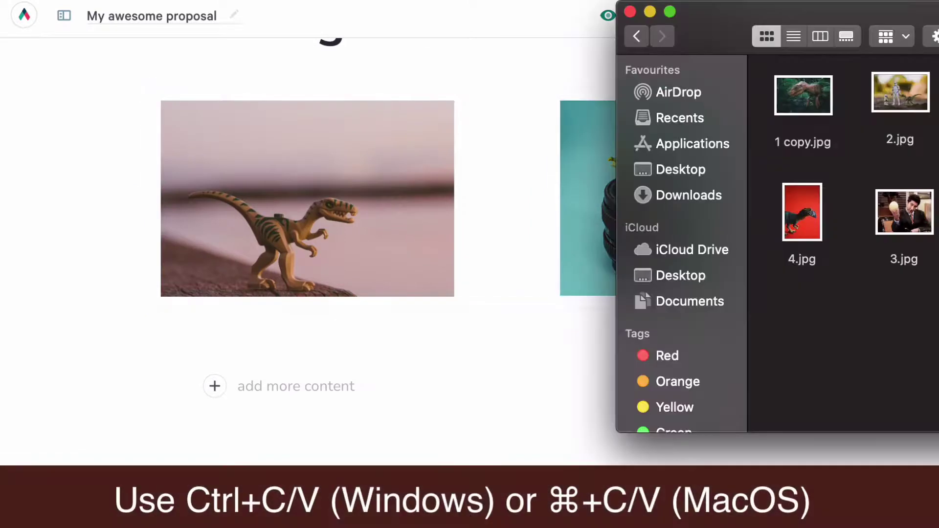
Paste 2.jpg into the Images section, narrow it, and swap in the red-background dinosaur photo
{"action": "left_click", "coordinate": [896, 106]}
{"action": "key", "text": "super+c"}
{"action": "left_click", "coordinate": [349, 386]}
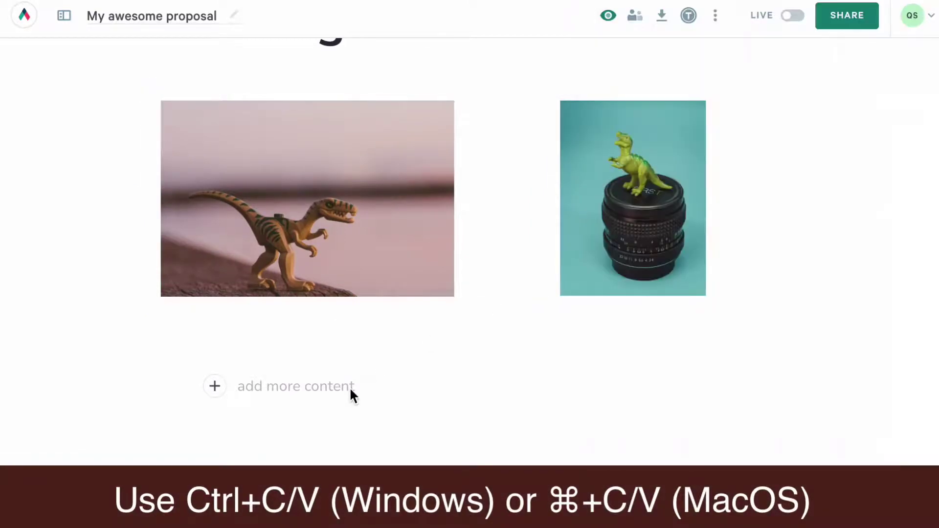
{"action": "key", "text": "super+v"}
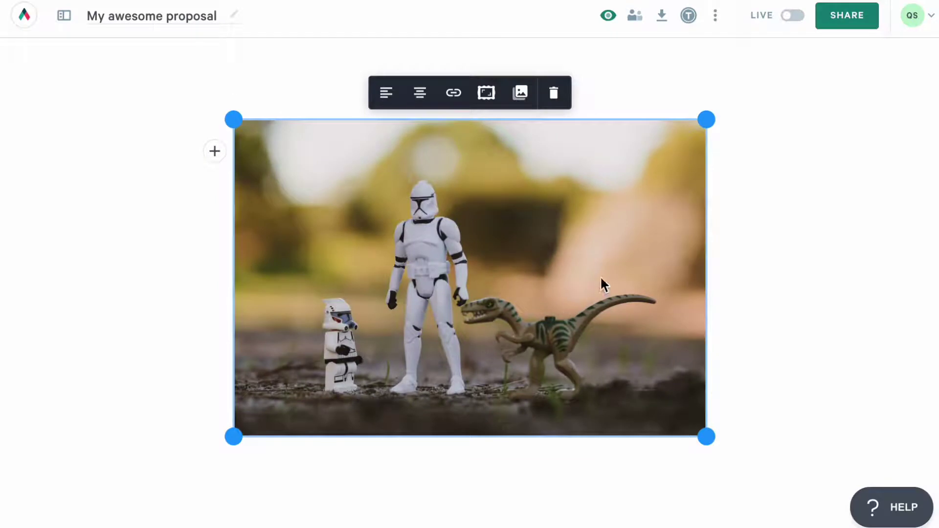
{"action": "left_click_drag", "start_coordinate": [701, 121], "coordinate": [558, 214]}
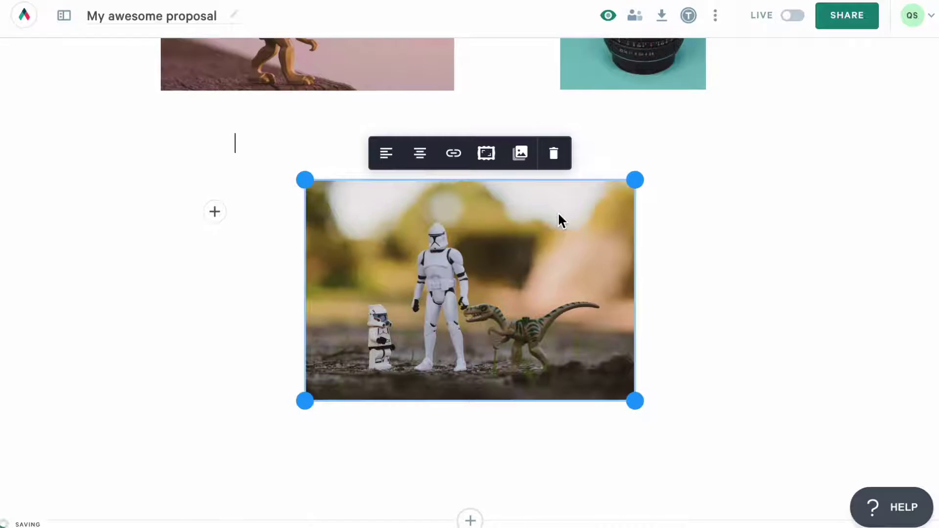
{"action": "left_click", "coordinate": [521, 155]}
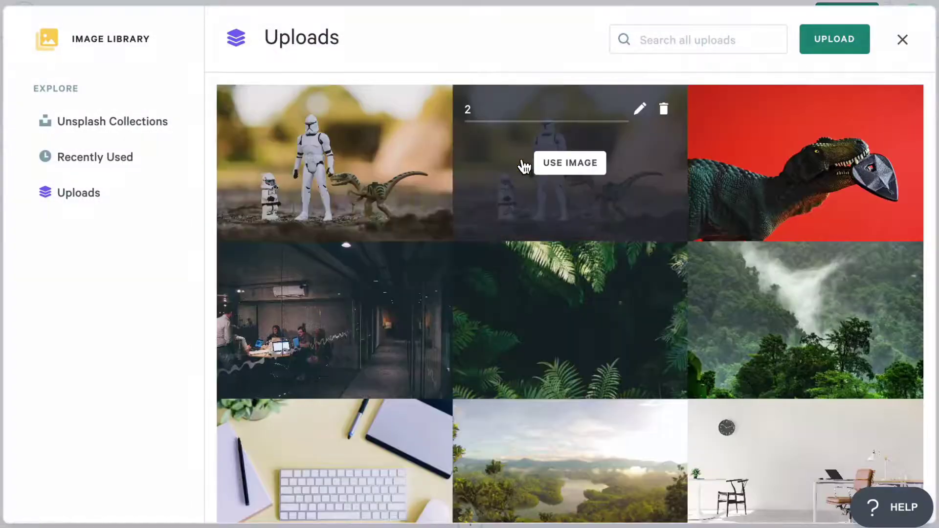
{"action": "mouse_move", "coordinate": [733, 163]}
{"action": "left_click", "coordinate": [783, 162]}
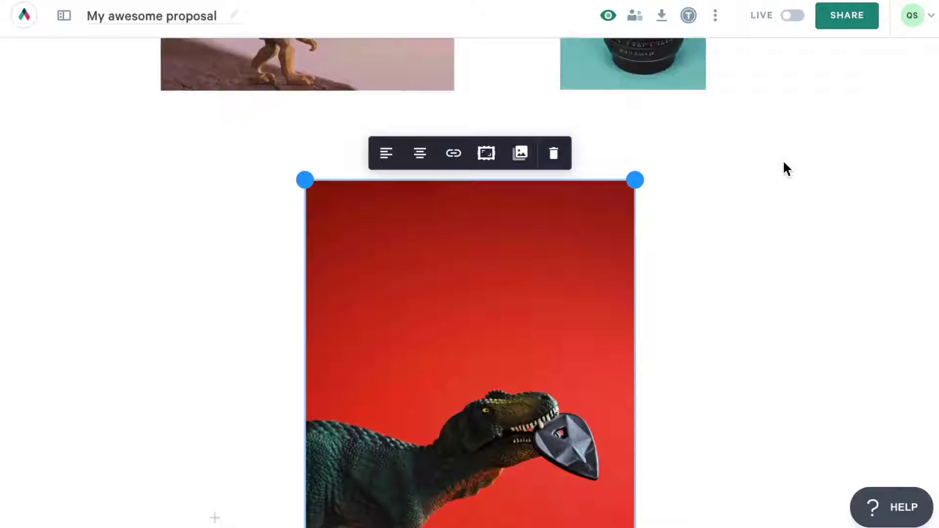
{"action": "scroll", "coordinate": [784, 168], "scroll_direction": "down", "scroll_amount": 2}
Crop the dinosaur photo into a circle, shift it upward in the frame, and centre it
{"action": "left_click", "coordinate": [486, 77]}
{"action": "left_click", "coordinate": [516, 159]}
{"action": "left_click", "coordinate": [487, 76]}
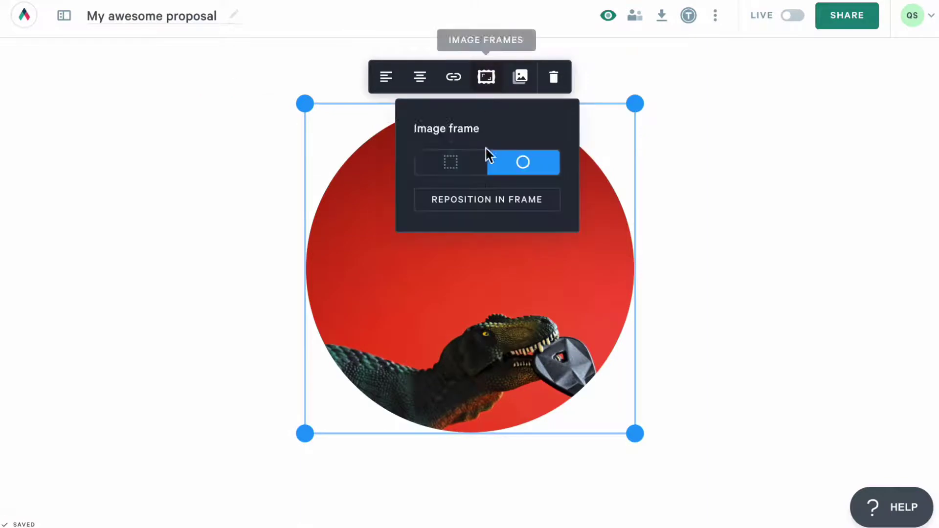
{"action": "left_click", "coordinate": [487, 199]}
{"action": "left_click_drag", "start_coordinate": [474, 242], "coordinate": [473, 59]}
{"action": "left_click", "coordinate": [501, 76]}
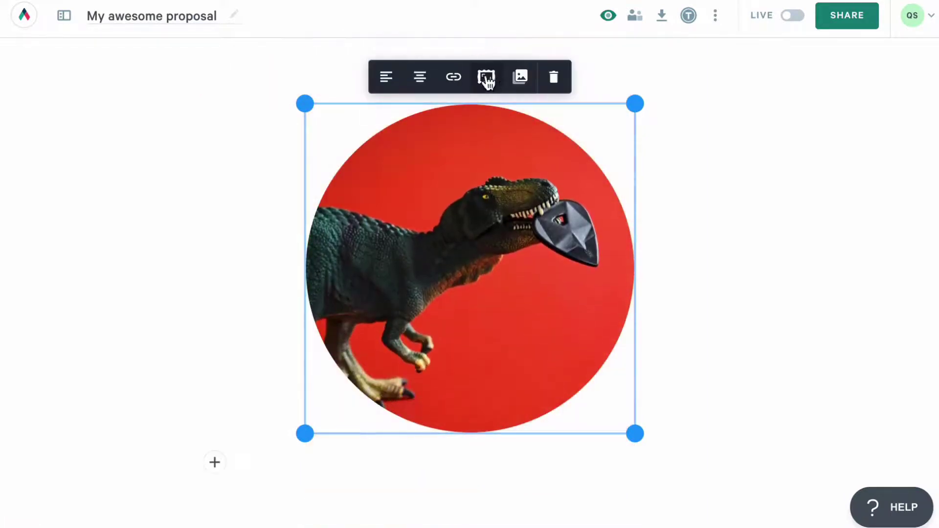
{"action": "left_click", "coordinate": [386, 84]}
{"action": "left_click", "coordinate": [358, 84]}
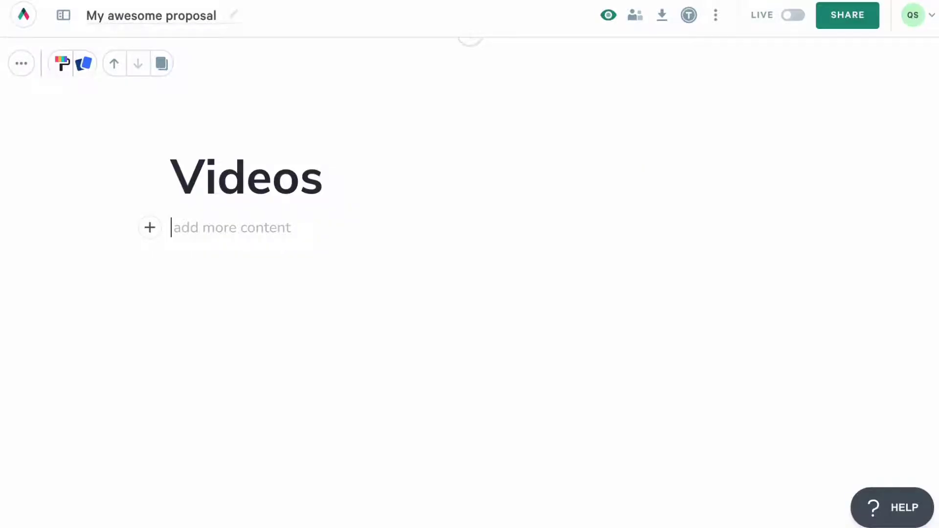
Embed the YouTube 'Qwilr Introduction' video at full width under the Videos heading
{"action": "left_click", "coordinate": [146, 233]}
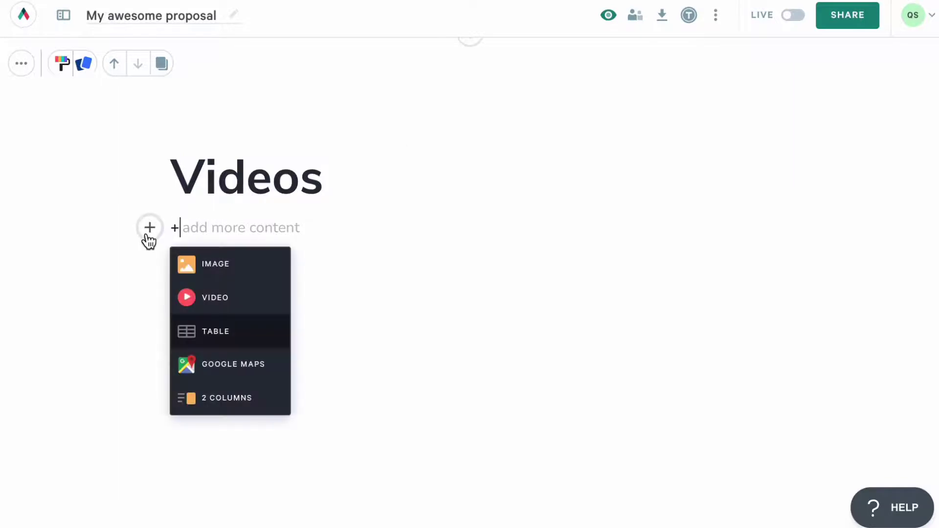
{"action": "left_click", "coordinate": [198, 299]}
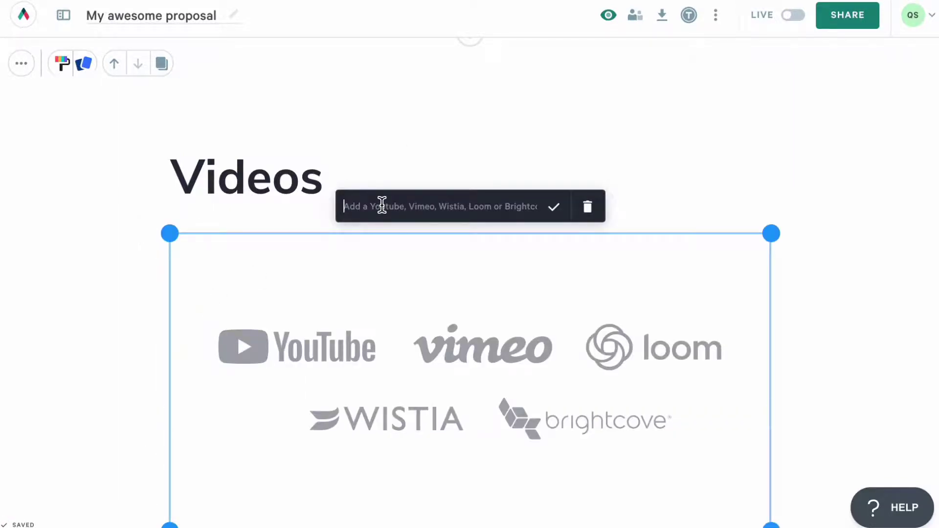
{"action": "key", "text": "ctrl+v"}
{"action": "left_click", "coordinate": [552, 207]}
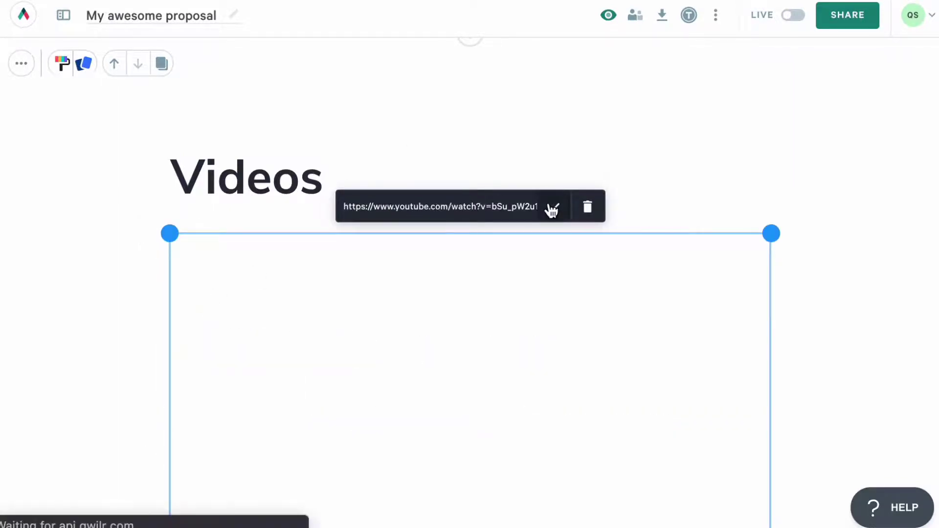
{"action": "scroll", "coordinate": [552, 209], "scroll_direction": "down", "scroll_amount": 2}
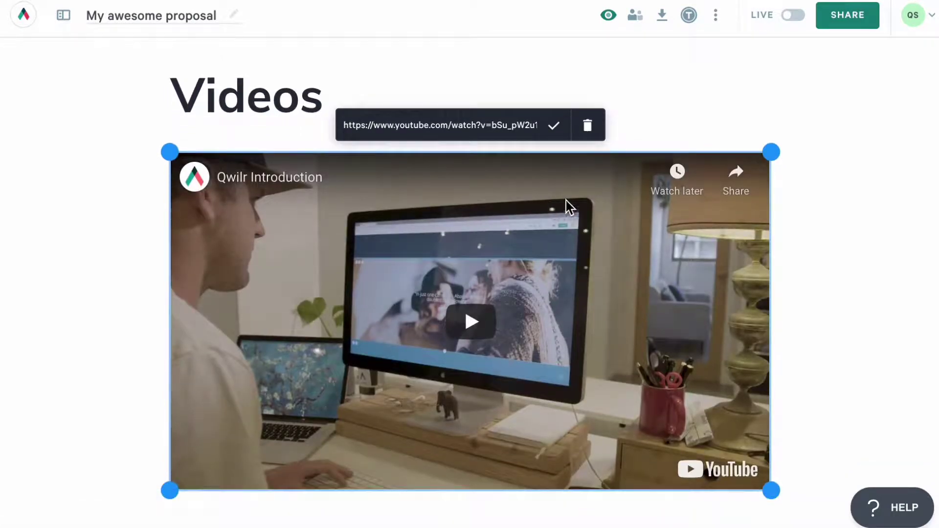
{"action": "left_click_drag", "start_coordinate": [775, 153], "coordinate": [792, 221]}
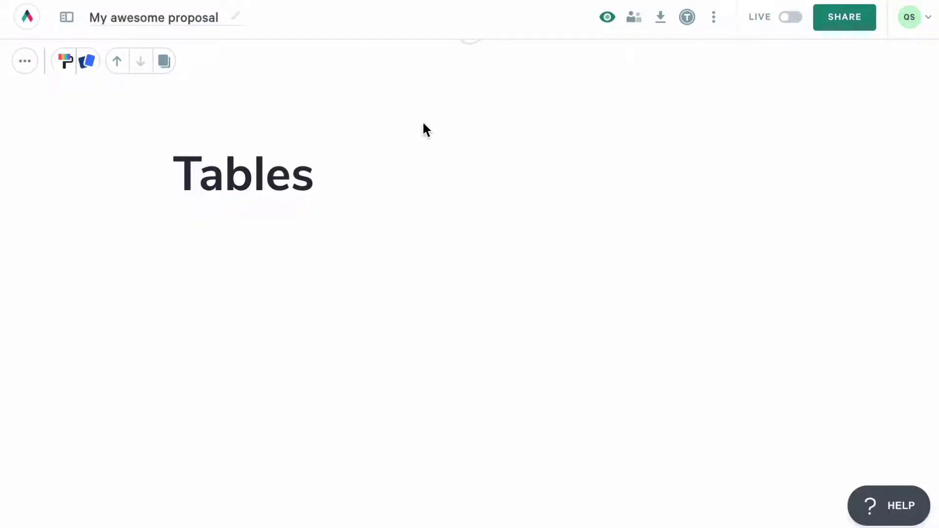
Insert a table under the Tables heading and expand it to three columns and three rows
{"action": "left_click", "coordinate": [152, 260]}
{"action": "left_click", "coordinate": [232, 363]}
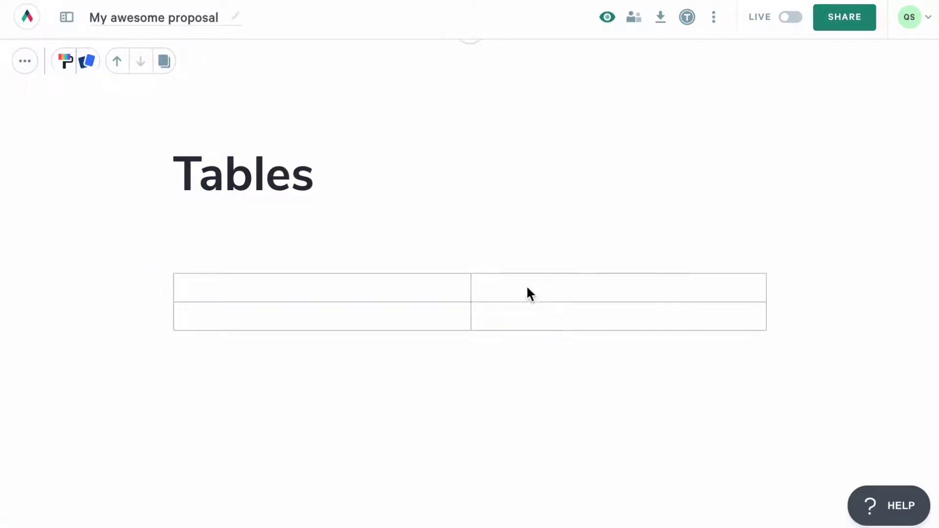
{"action": "left_click", "coordinate": [470, 262]}
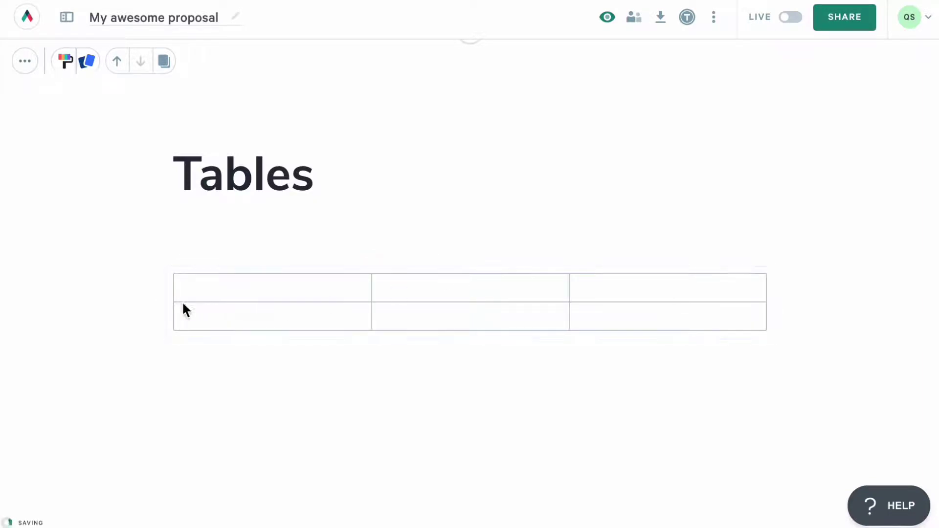
{"action": "left_click", "coordinate": [167, 303]}
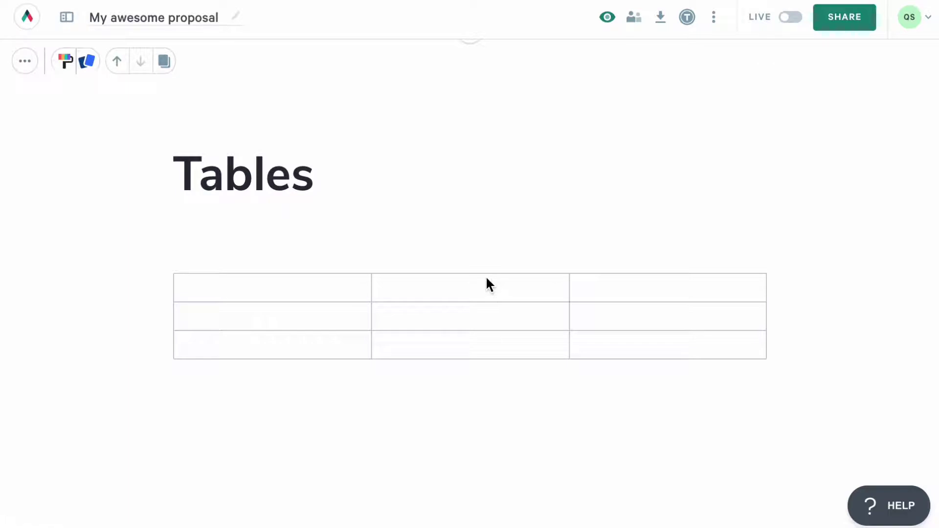
Style the table with an orange top row, light grey body, and dark horizontal-only borders at about 78% transparency
{"action": "left_click", "coordinate": [470, 270]}
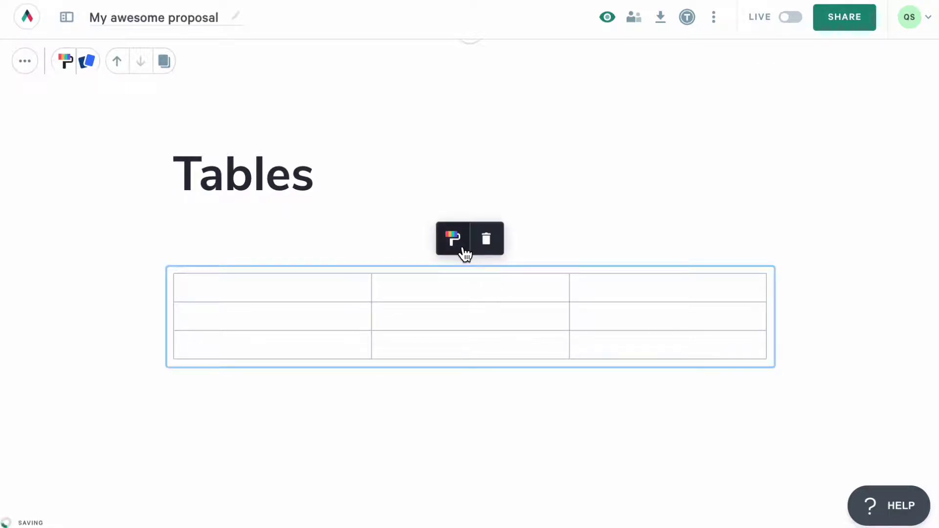
{"action": "left_click", "coordinate": [462, 249]}
{"action": "scroll", "coordinate": [638, 348], "scroll_direction": "down", "scroll_amount": 2}
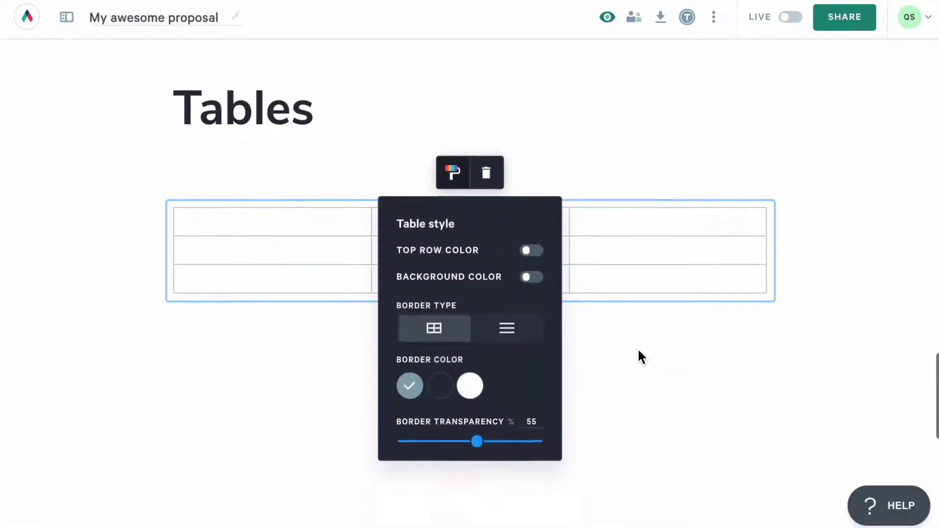
{"action": "left_click", "coordinate": [535, 218]}
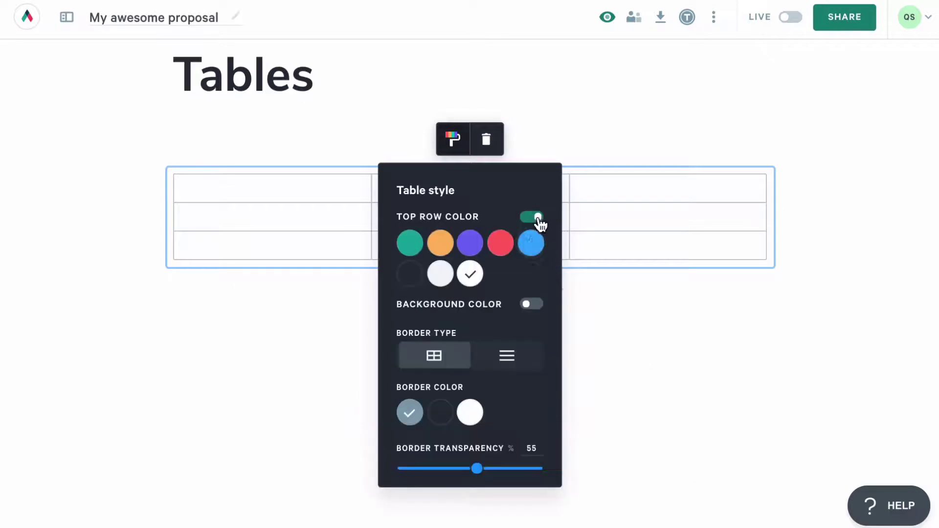
{"action": "left_click", "coordinate": [439, 244]}
{"action": "left_click", "coordinate": [530, 307]}
{"action": "left_click", "coordinate": [441, 361]}
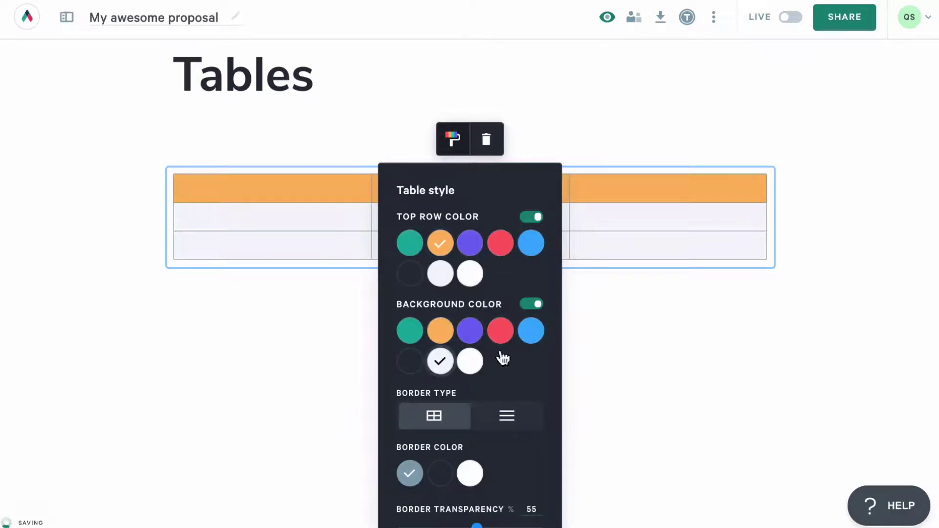
{"action": "scroll", "coordinate": [568, 346], "scroll_direction": "down", "scroll_amount": 2}
{"action": "left_click", "coordinate": [524, 348]}
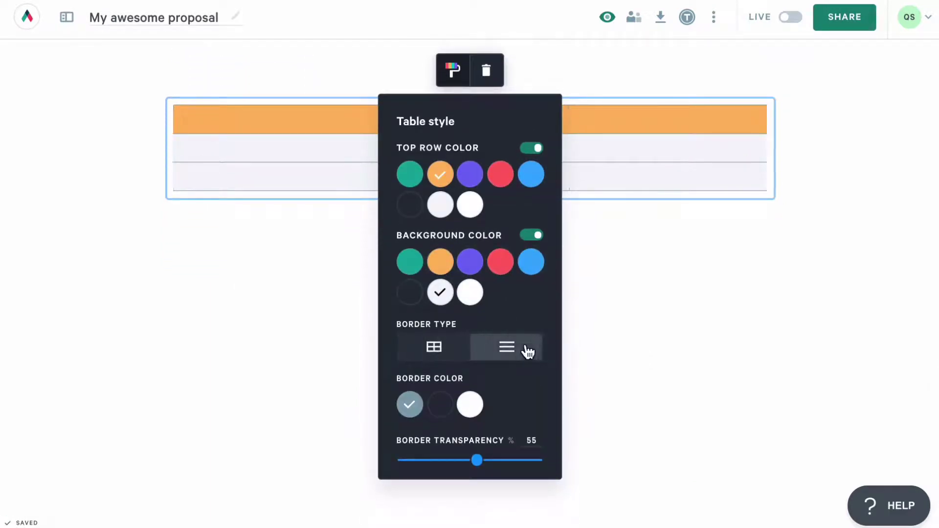
{"action": "left_click", "coordinate": [441, 404]}
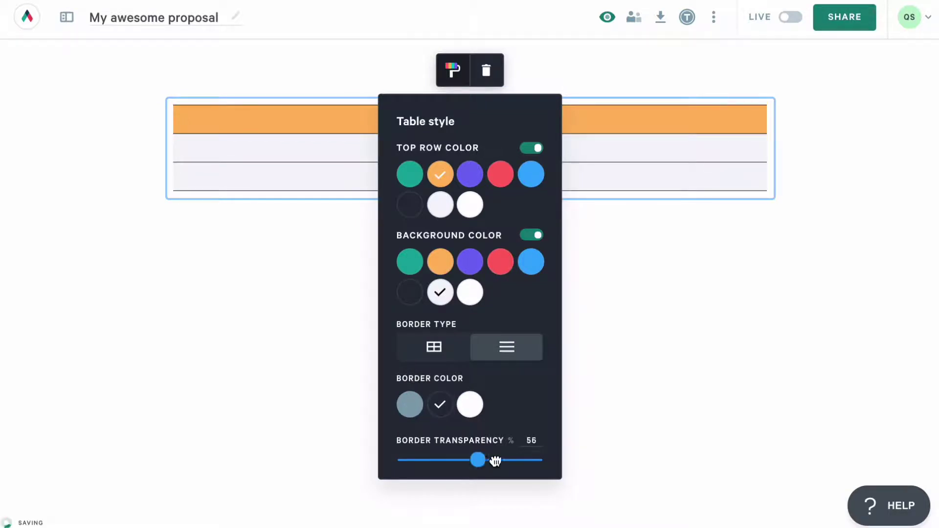
{"action": "left_click_drag", "start_coordinate": [493, 459], "coordinate": [506, 460]}
{"action": "left_click", "coordinate": [750, 342]}
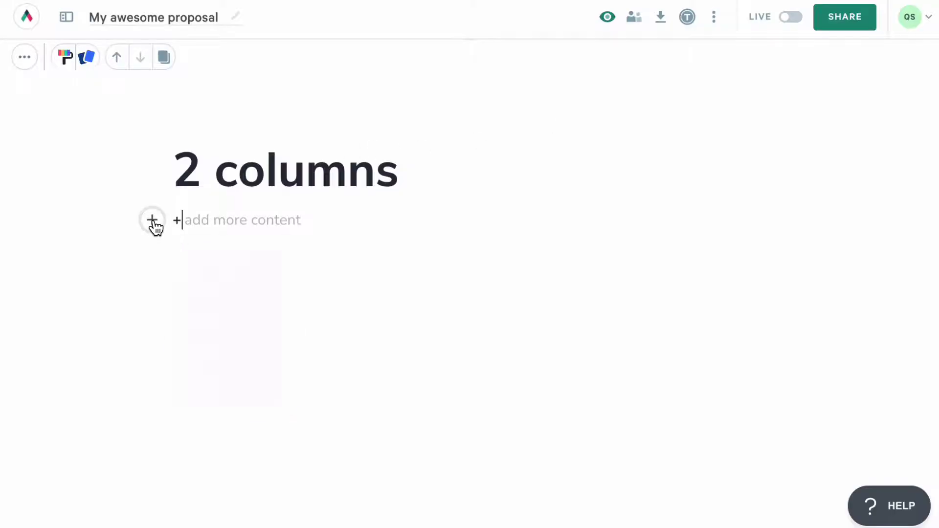
Add a two-column block with the About dinosaurs text and remove the empty image placeholder
{"action": "left_click", "coordinate": [210, 389]}
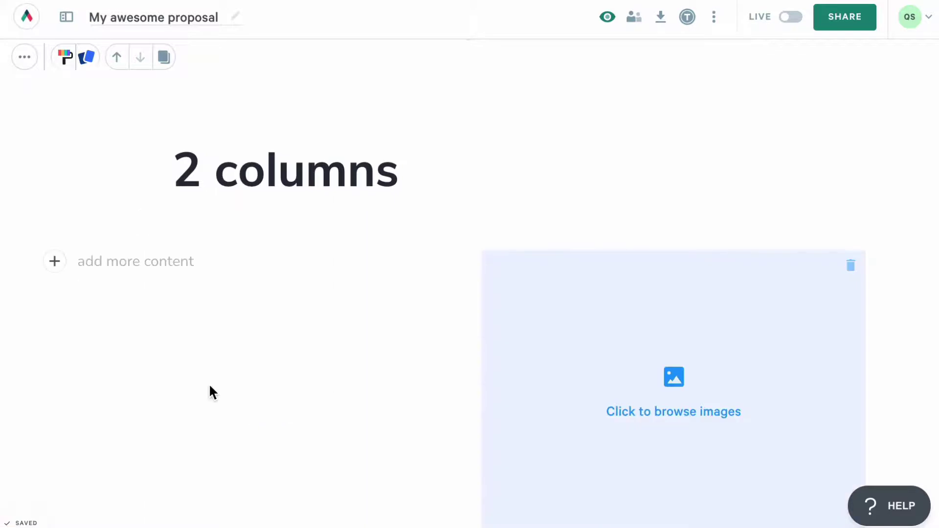
{"action": "scroll", "coordinate": [209, 386], "scroll_direction": "down", "scroll_amount": 2}
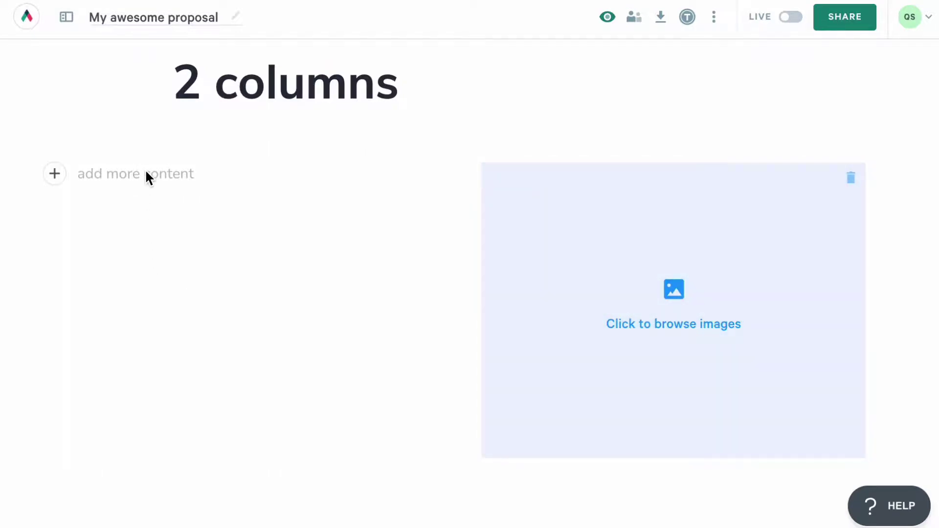
{"action": "type", "text": "About dinosaurs Dinosaurs are a diverse group of reptiles of the clade Dinosauria. They first appeared during the Triassic period, between 243 and 233.23 million years ago, although the exact origin and timing of the evolution of dinosaurs is the subject of active research."}
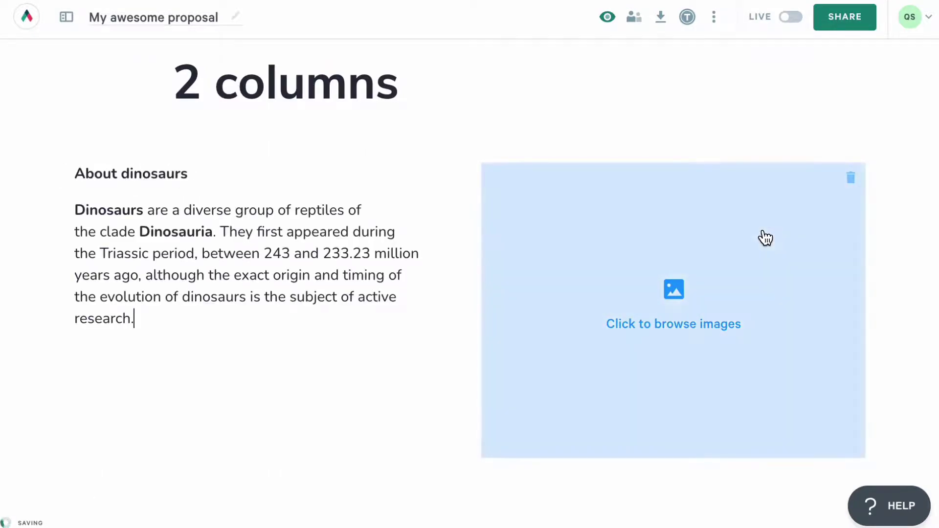
{"action": "left_click", "coordinate": [763, 231]}
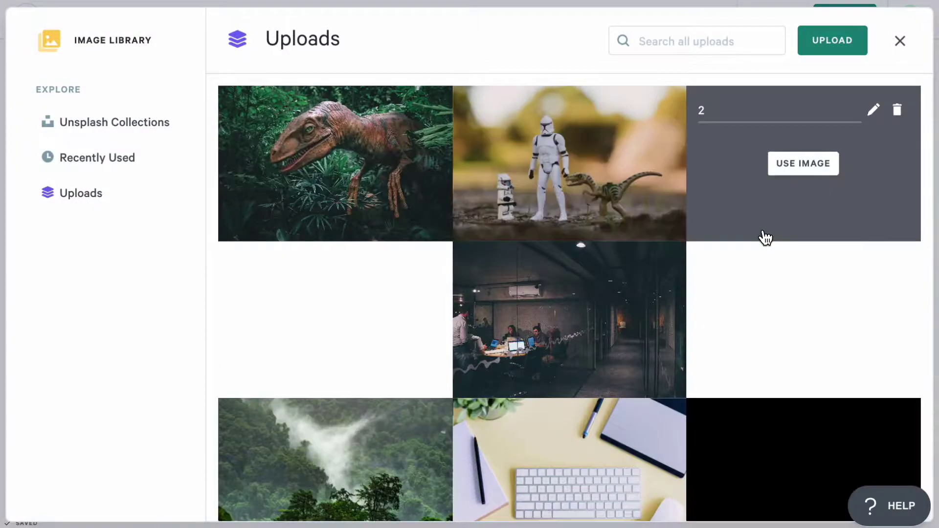
{"action": "left_click", "coordinate": [900, 41]}
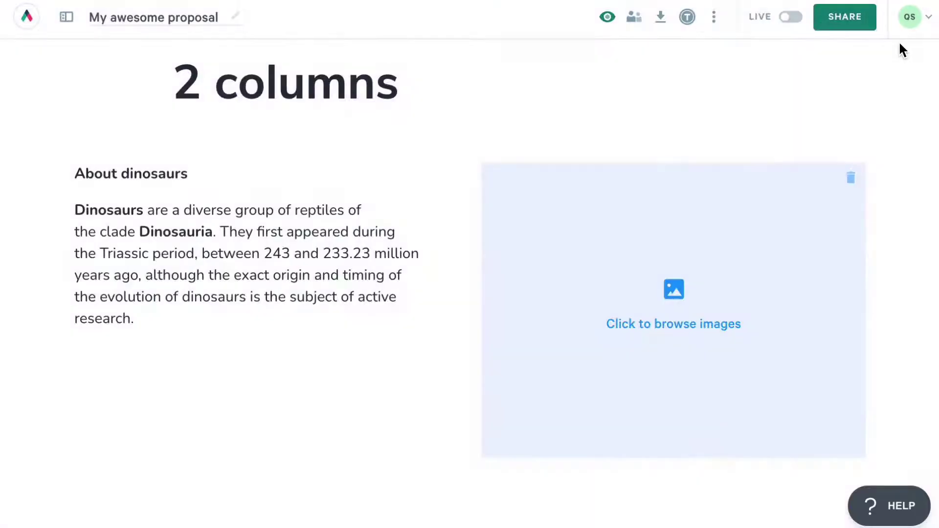
{"action": "left_click", "coordinate": [853, 177]}
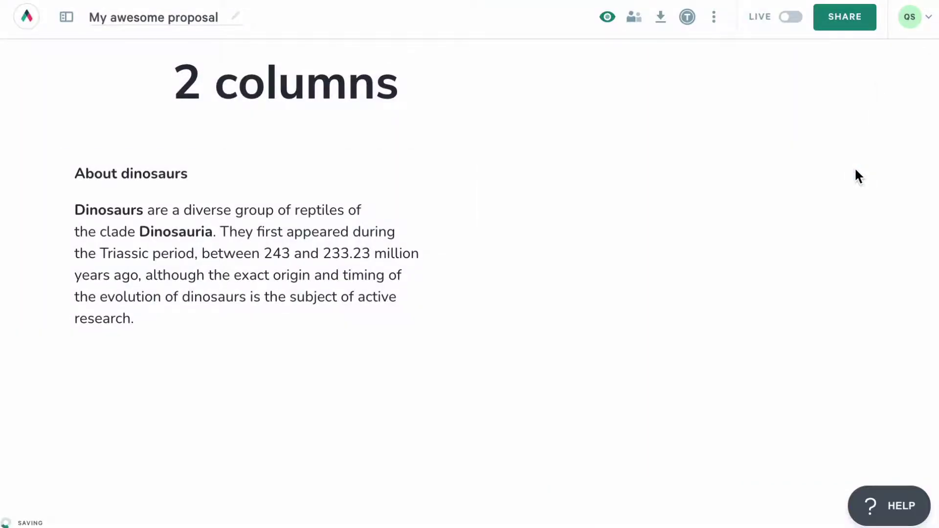
Drop the jungle dinosaur photo into the right column and widen the two-column block
{"action": "key", "text": "super+Tab"}
{"action": "left_click_drag", "start_coordinate": [826, 109], "coordinate": [511, 292]}
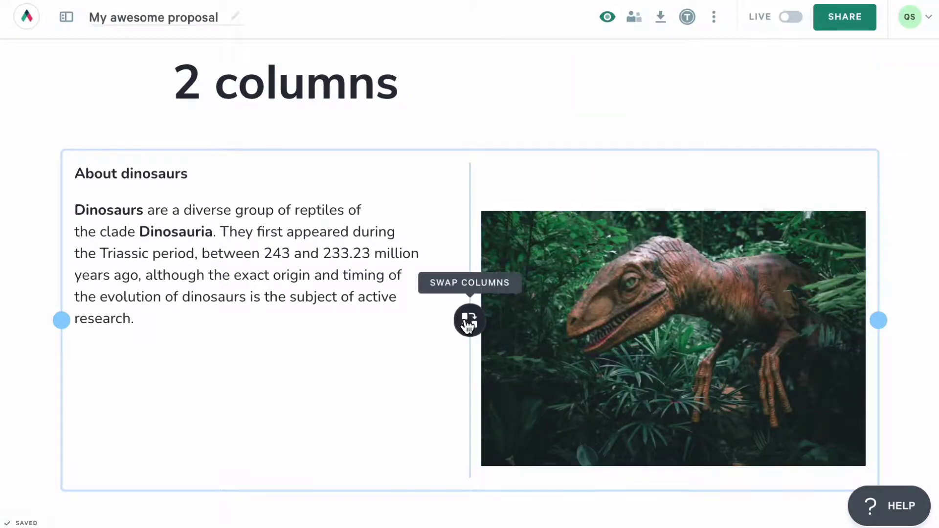
{"action": "left_click", "coordinate": [469, 321]}
{"action": "left_click", "coordinate": [469, 320]}
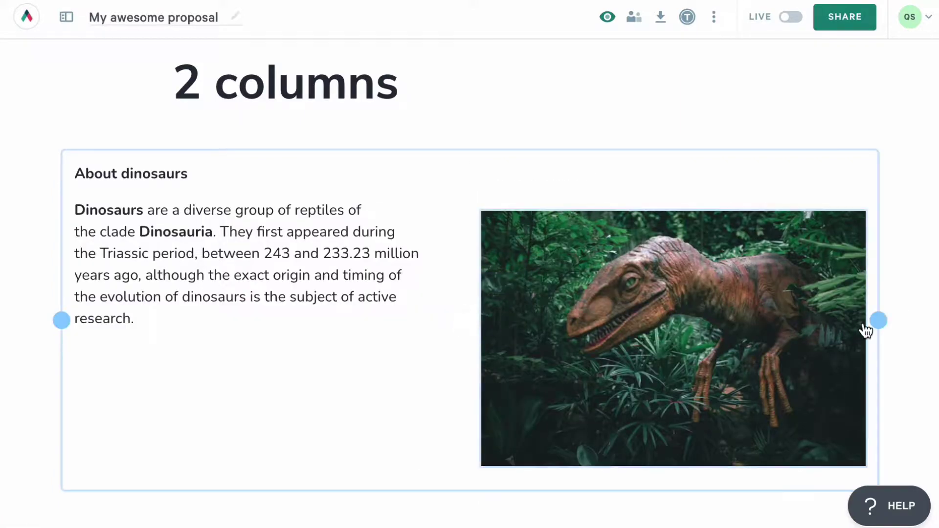
{"action": "left_click_drag", "start_coordinate": [876, 319], "coordinate": [824, 327]}
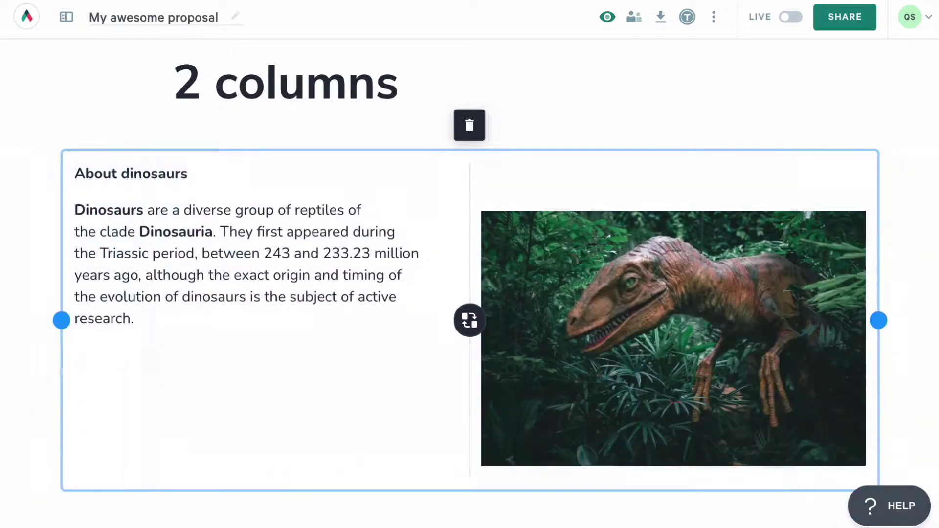
Paste a further paragraph below the dinosaur photo and drag in the 3.jpg photo
{"action": "left_click", "coordinate": [489, 489]}
{"action": "scroll", "coordinate": [470, 294], "scroll_direction": "down", "scroll_amount": 3}
{"action": "type", "text": "They became the dominant terrestrial vertebrates after the Triassic–Jurassic extinction event 201.3 million years ago; their dominance continued throughout the Jurassic and Cretaceous periods."}
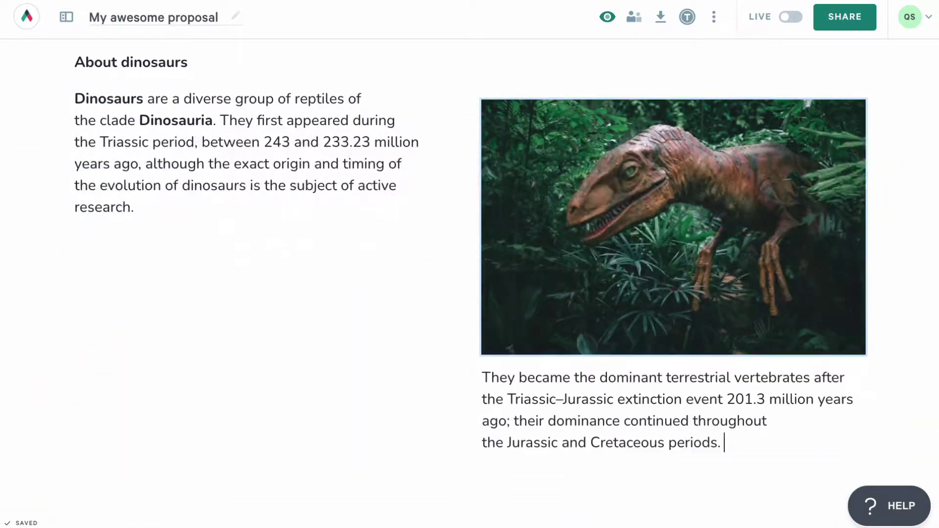
{"action": "key", "text": "super+Tab"}
{"action": "left_click_drag", "start_coordinate": [814, 210], "coordinate": [203, 270]}
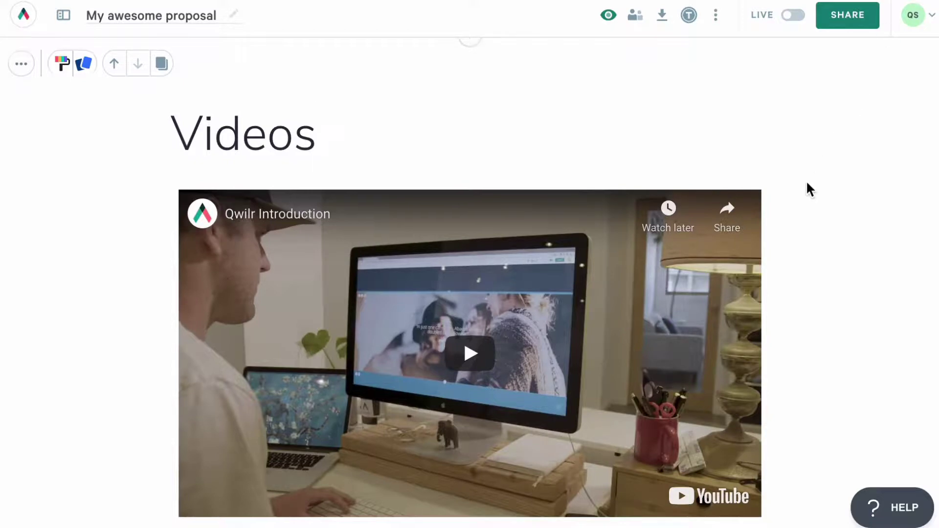
Add a new video block embedding the pasted YouTube Qwilr Introduction link
{"action": "scroll", "coordinate": [808, 188], "scroll_direction": "down", "scroll_amount": 3}
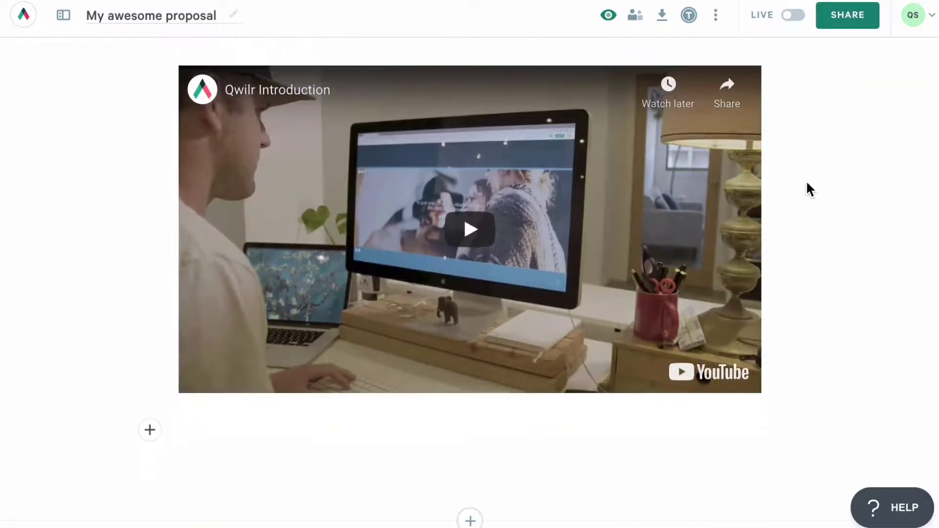
{"action": "left_click", "coordinate": [470, 519]}
{"action": "left_click", "coordinate": [432, 443]}
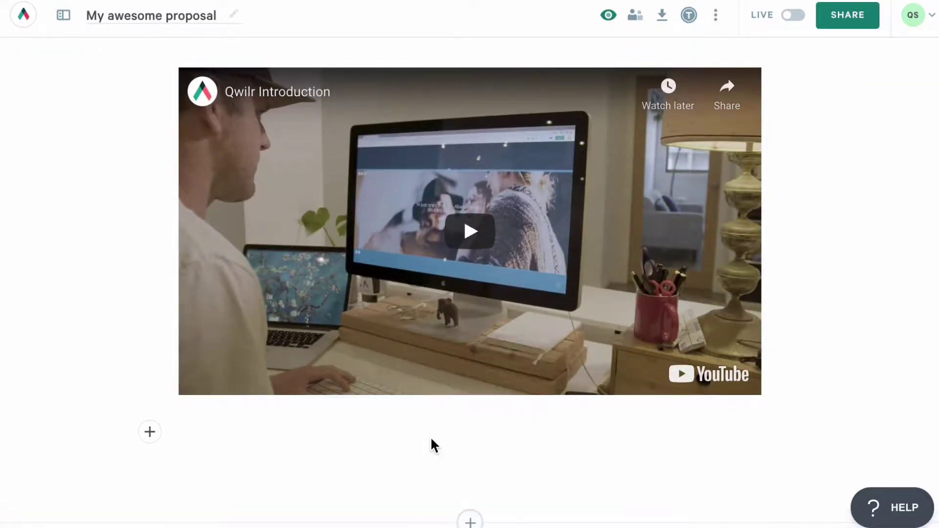
{"action": "type", "text": "https://www.youtube.com/watch?v=bSu_pW2u1lY&ab_channel=Qwilr"}
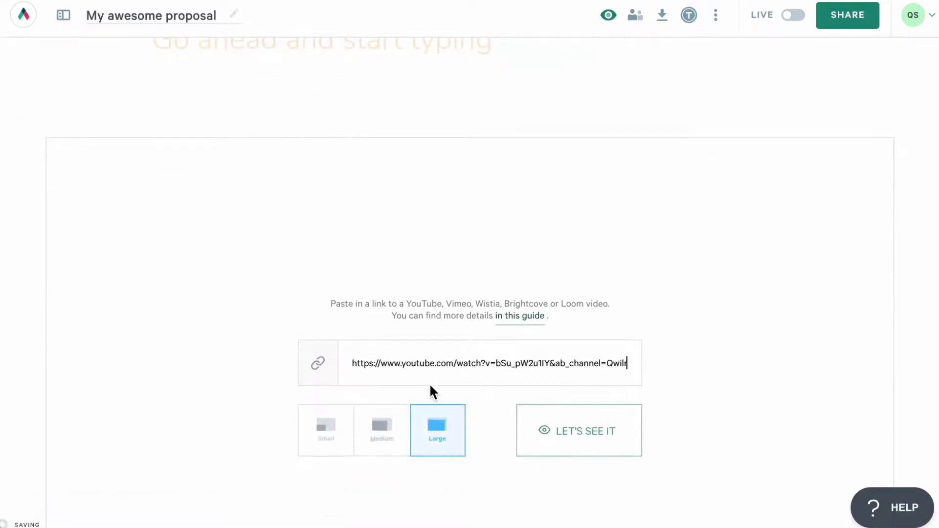
{"action": "left_click", "coordinate": [577, 351]}
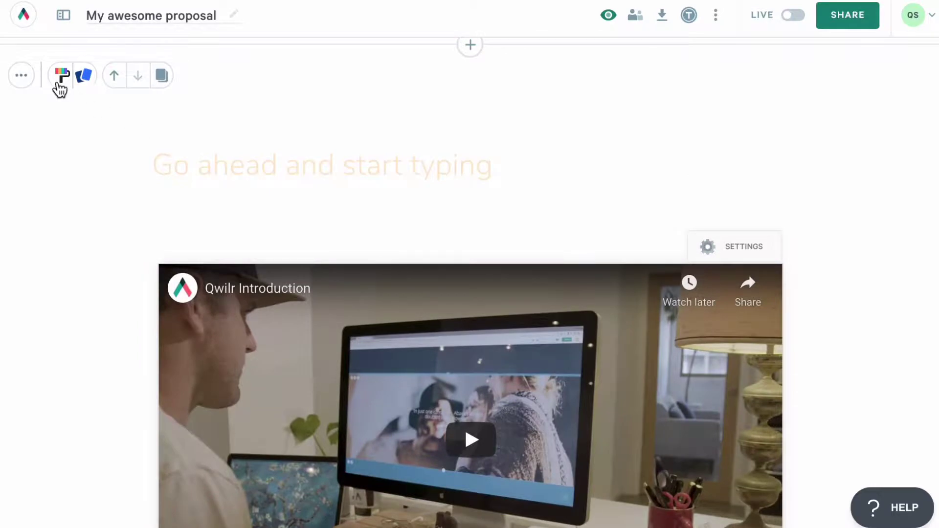
Make the video block background dark and add a white 'About us' heading
{"action": "left_click", "coordinate": [60, 79]}
{"action": "left_click", "coordinate": [43, 214]}
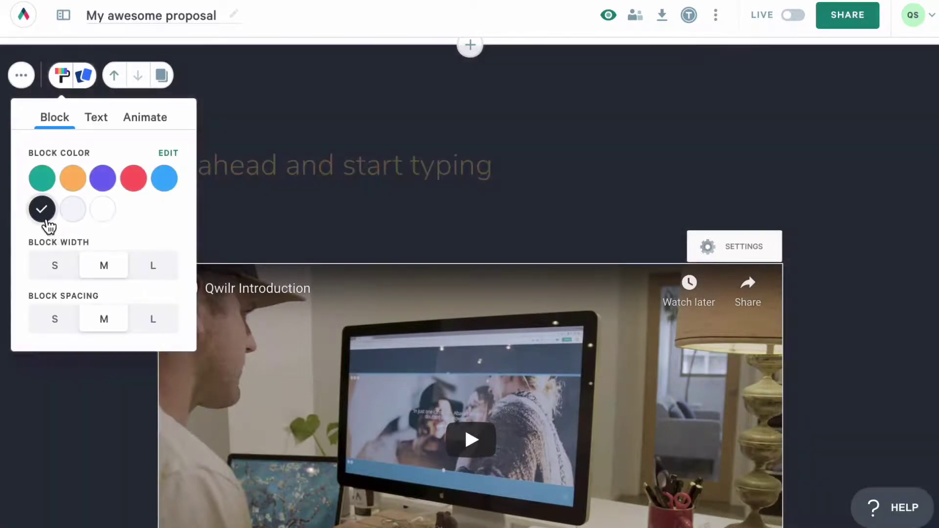
{"action": "left_click", "coordinate": [356, 163]}
{"action": "type", "text": "About us"}
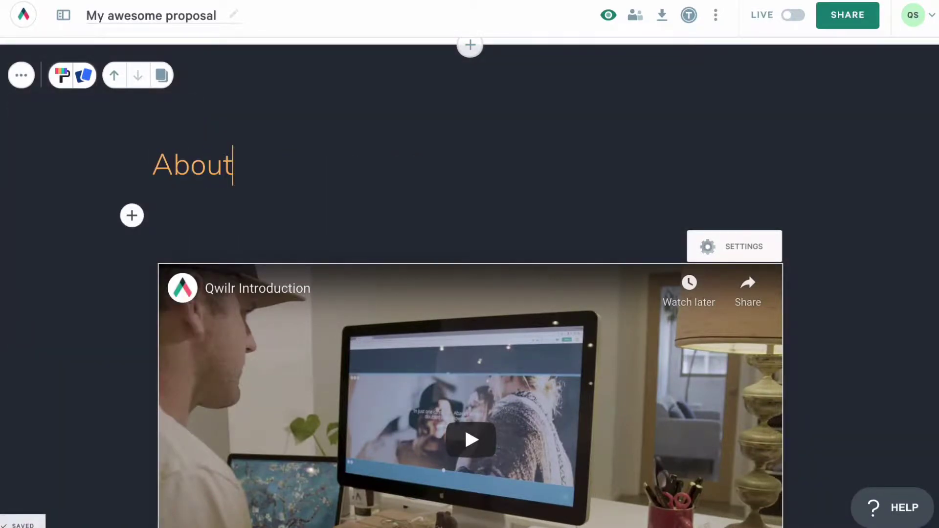
{"action": "left_click_drag", "start_coordinate": [271, 166], "coordinate": [152, 167]}
{"action": "left_click", "coordinate": [340, 122]}
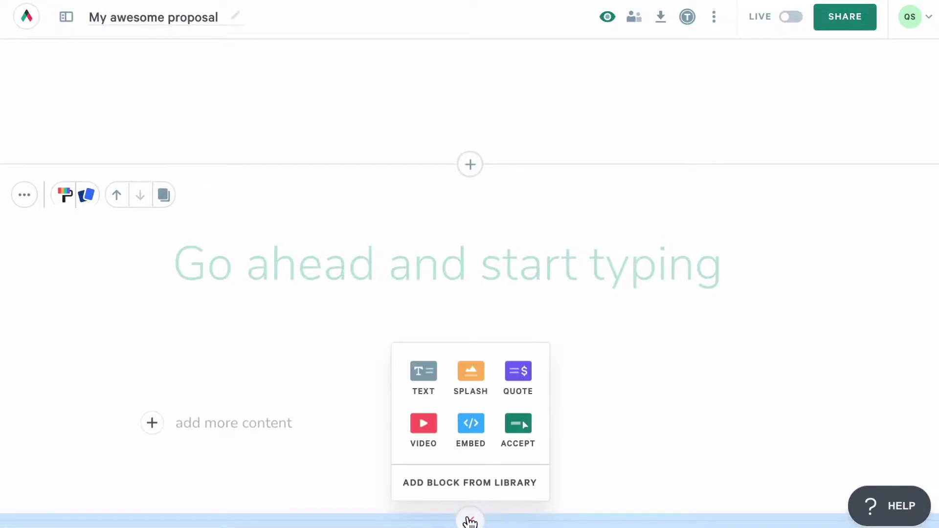
Add an Embed block, browse its sources, and copy the Calendly 30 min meeting link
{"action": "left_click", "coordinate": [473, 432]}
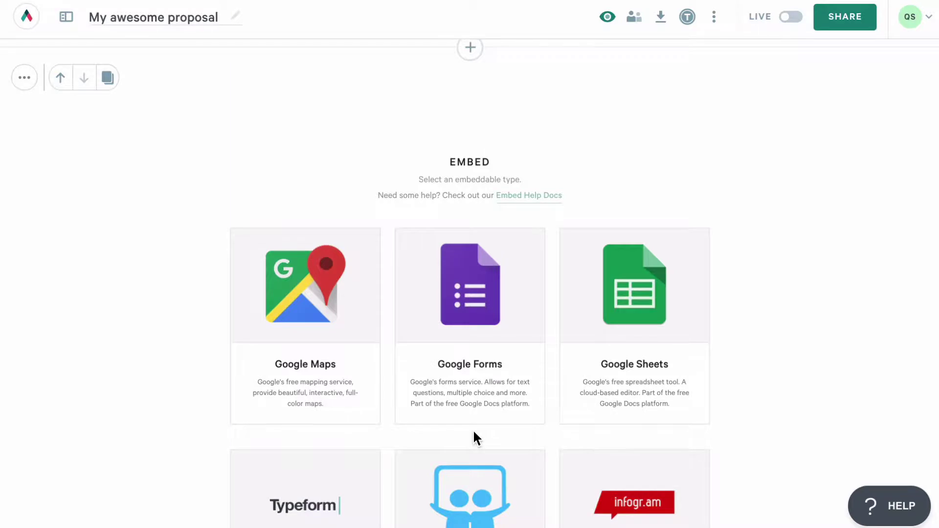
{"action": "scroll", "coordinate": [474, 429], "scroll_direction": "down", "scroll_amount": 3}
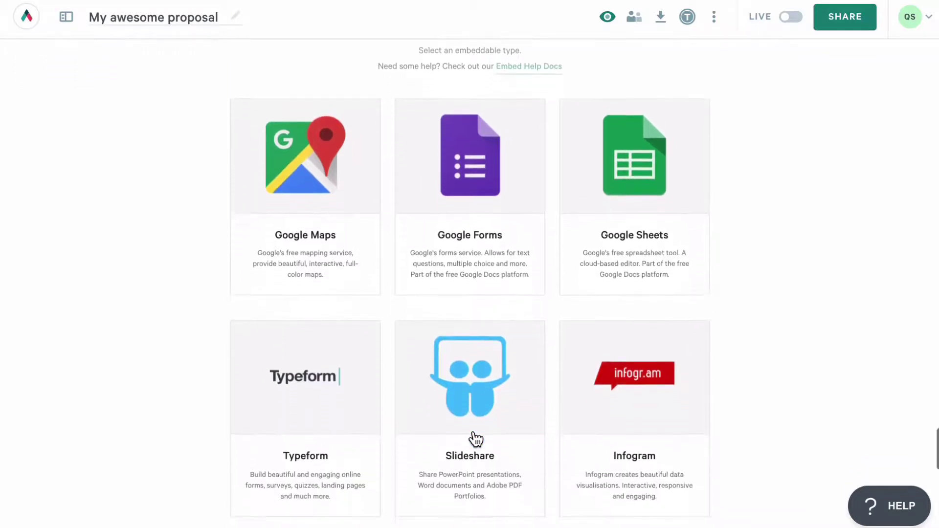
{"action": "scroll", "coordinate": [476, 439], "scroll_direction": "down", "scroll_amount": 4}
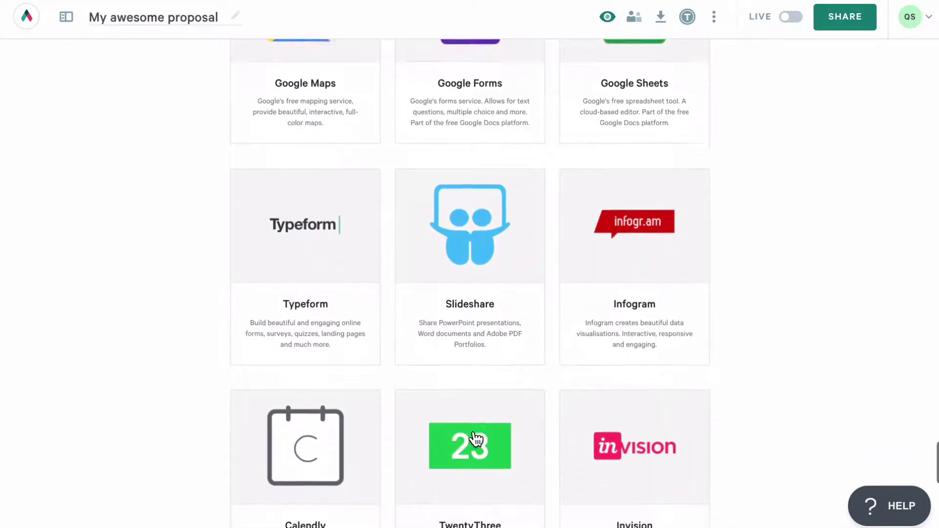
{"action": "scroll", "coordinate": [476, 439], "scroll_direction": "down", "scroll_amount": 4}
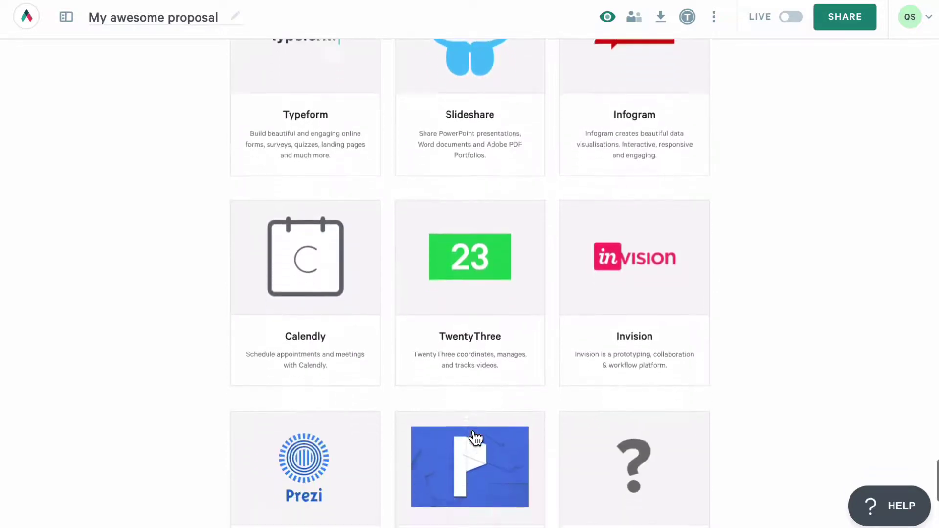
{"action": "scroll", "coordinate": [475, 440], "scroll_direction": "down", "scroll_amount": 2}
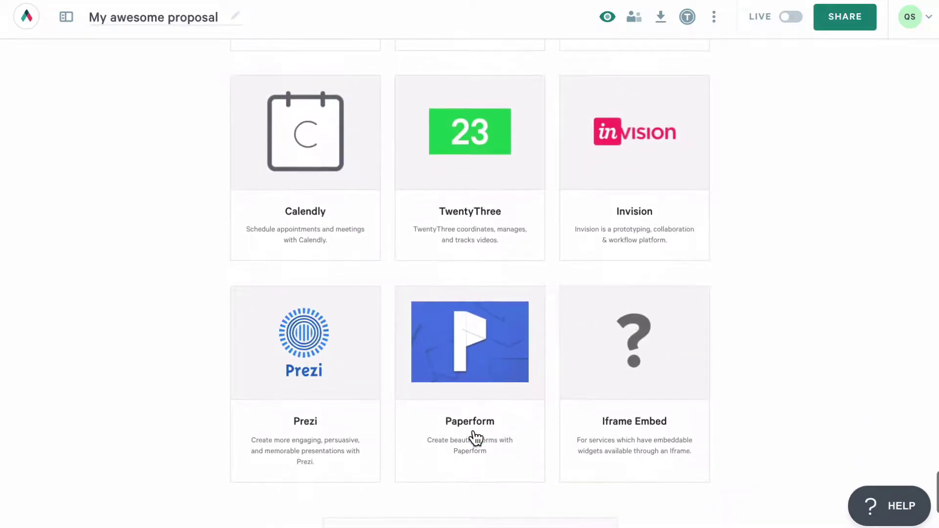
{"action": "scroll", "coordinate": [475, 439], "scroll_direction": "up", "scroll_amount": 8}
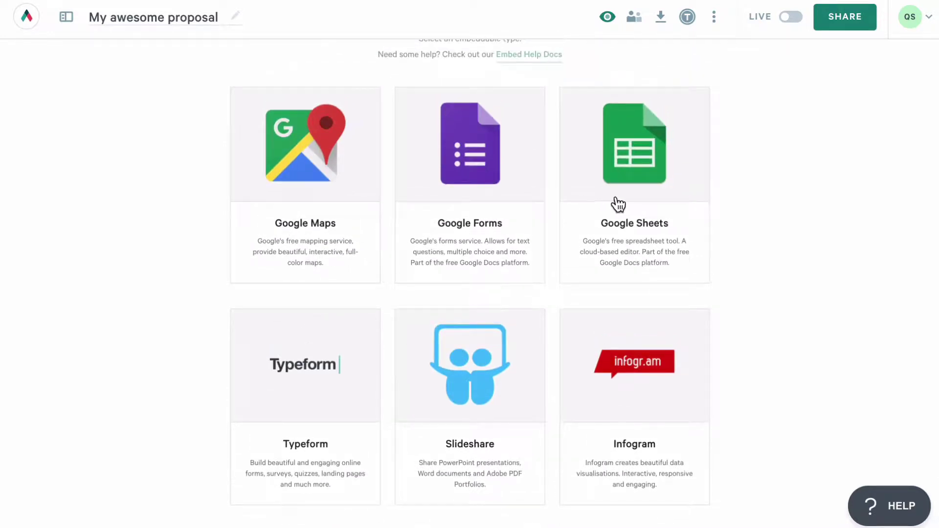
{"action": "scroll", "coordinate": [606, 362], "scroll_direction": "down", "scroll_amount": 4}
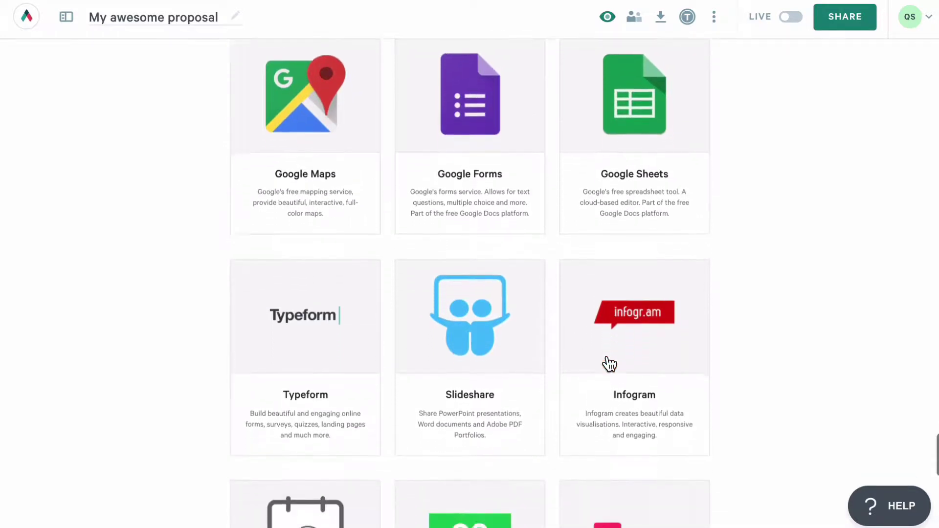
{"action": "scroll", "coordinate": [606, 362], "scroll_direction": "down", "scroll_amount": 5}
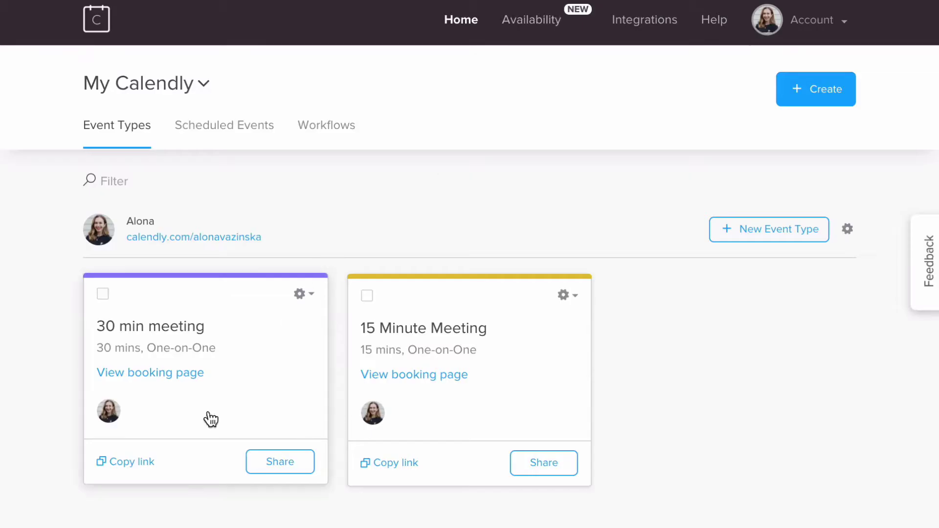
{"action": "left_click", "coordinate": [142, 463]}
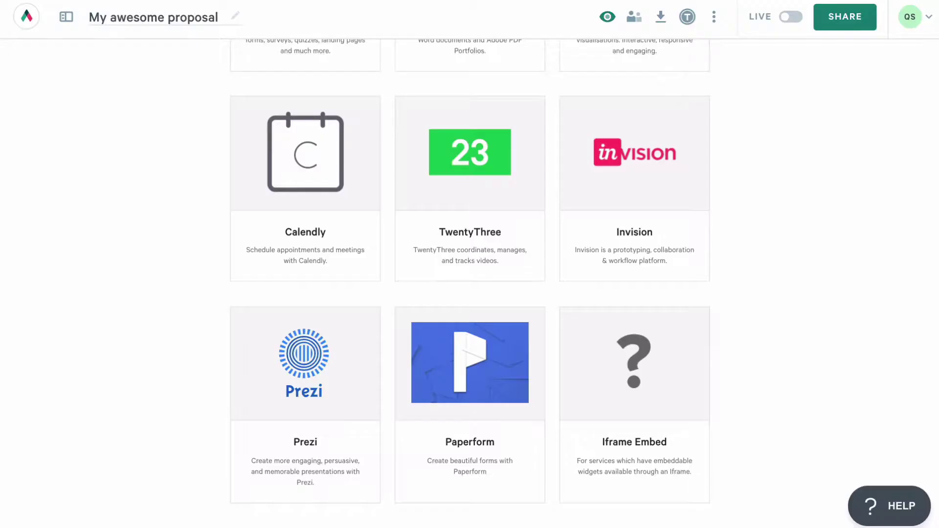
Embed the Calendly 30 min meeting booking widget from the pasted event link
{"action": "left_click", "coordinate": [329, 222]}
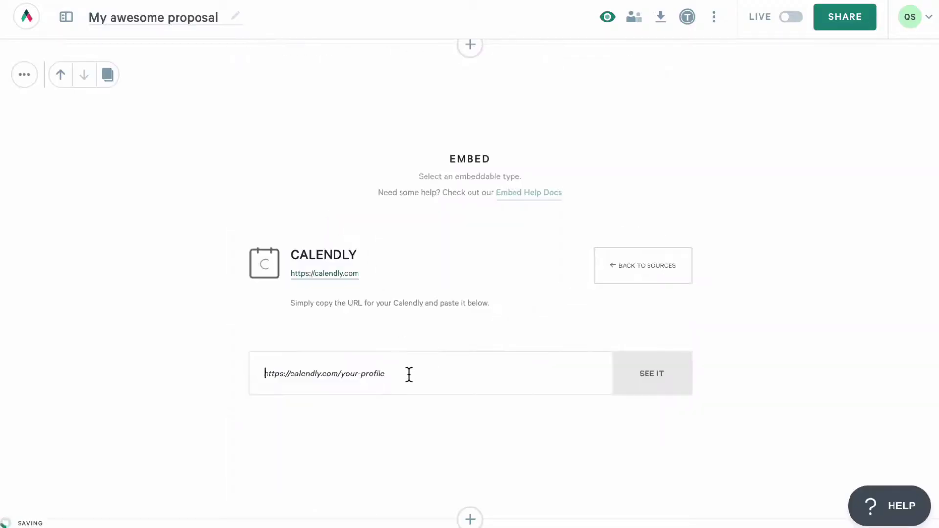
{"action": "key", "text": "ctrl+v"}
{"action": "left_click", "coordinate": [647, 371]}
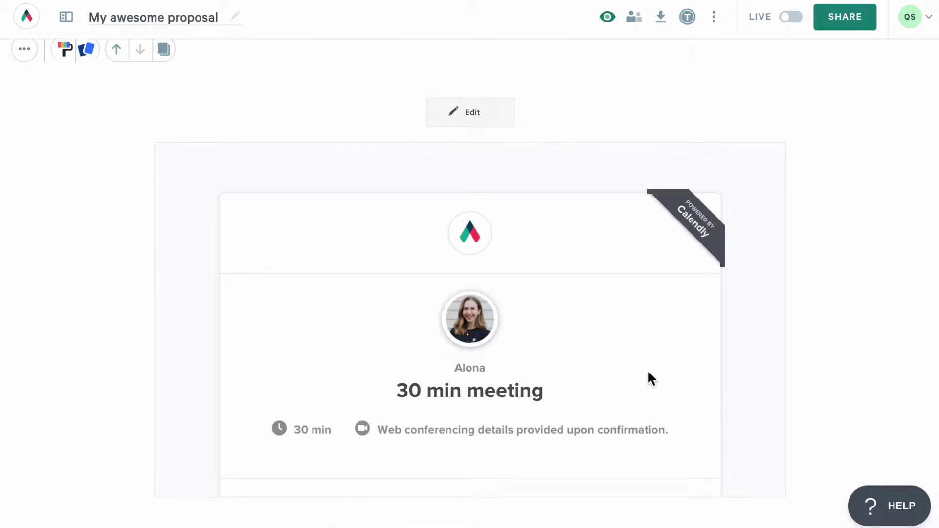
{"action": "scroll", "coordinate": [648, 372], "scroll_direction": "down", "scroll_amount": 3}
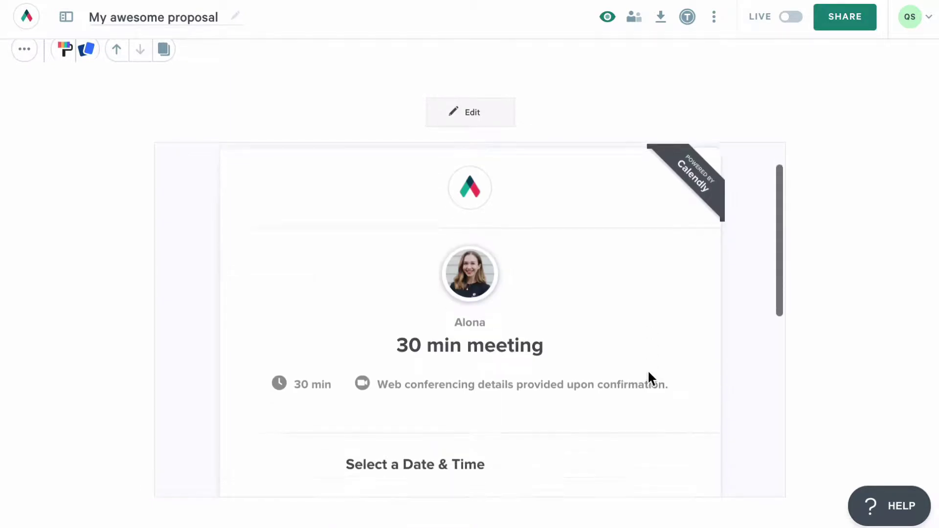
{"action": "scroll", "coordinate": [647, 368], "scroll_direction": "down", "scroll_amount": 3}
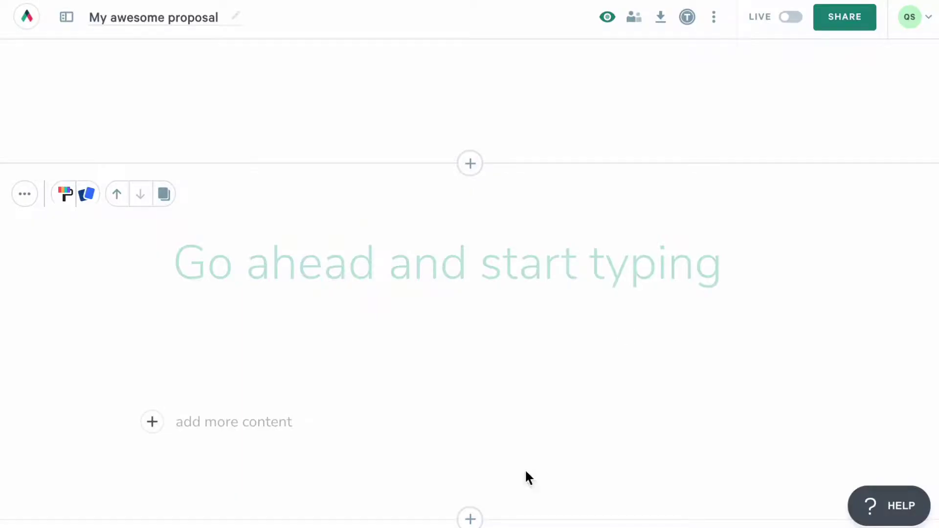
Add a quote block headed 'Initiation' with an 'Initial assessment' line item priced at 400
{"action": "left_click", "coordinate": [470, 518]}
{"action": "left_click", "coordinate": [519, 391]}
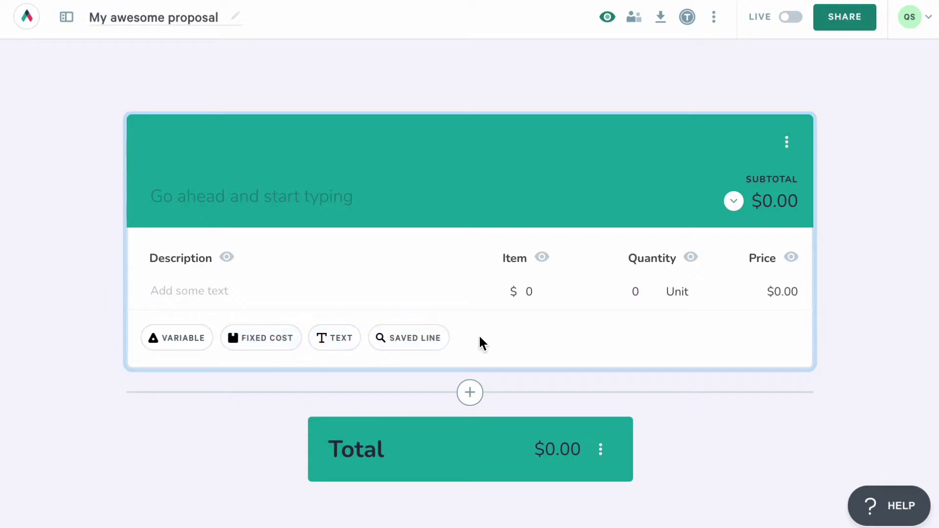
{"action": "left_click", "coordinate": [327, 196]}
{"action": "type", "text": "Initiation"}
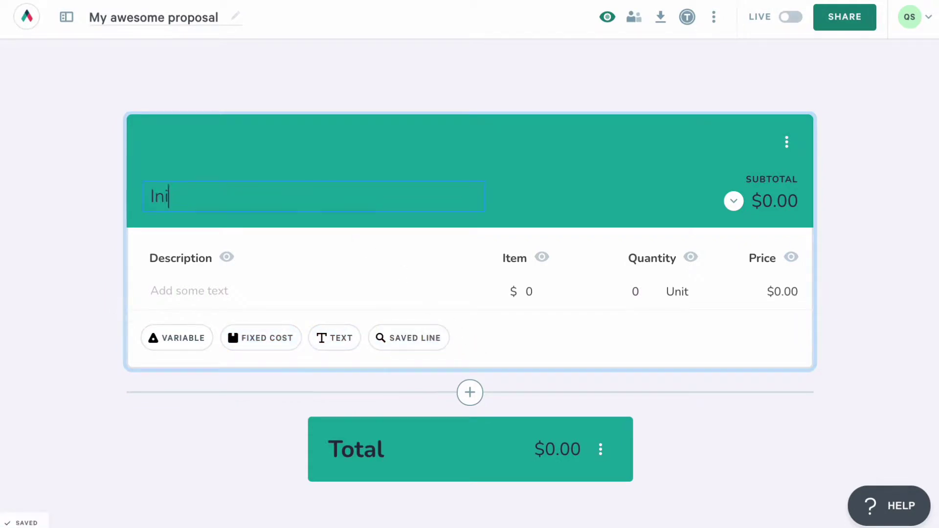
{"action": "left_click", "coordinate": [316, 277]}
{"action": "type", "text": "Initial assessment"}
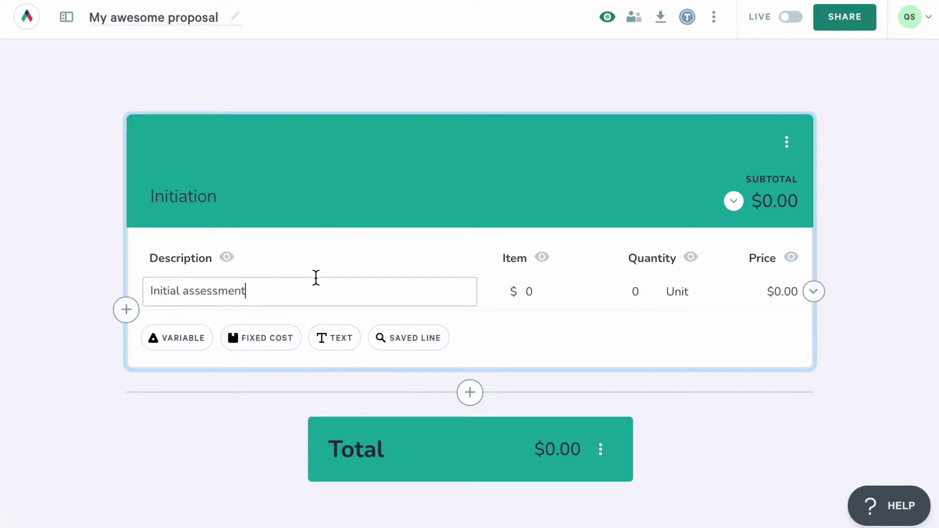
{"action": "left_click", "coordinate": [549, 295]}
{"action": "type", "text": "400"}
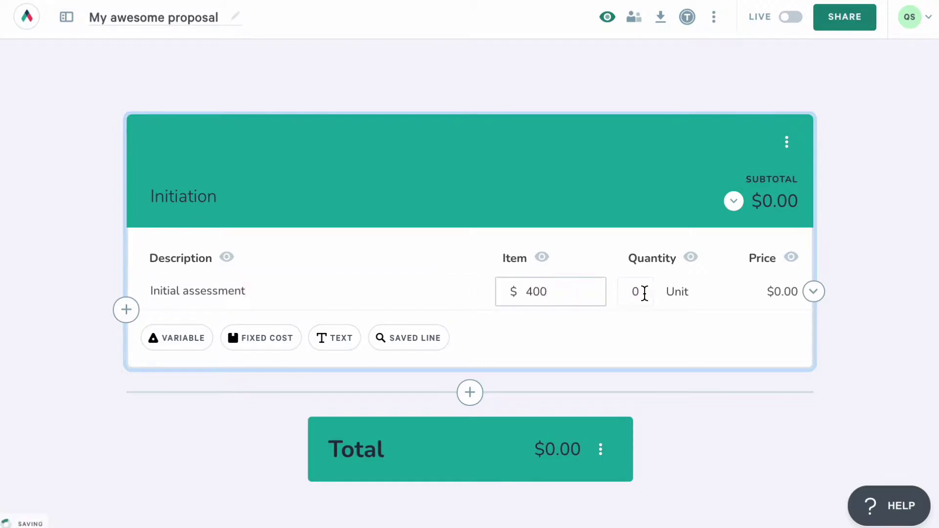
{"action": "left_click", "coordinate": [641, 291]}
Set the line item quantity to 1 and look over the currency format and quote selection options
{"action": "type", "text": "1"}
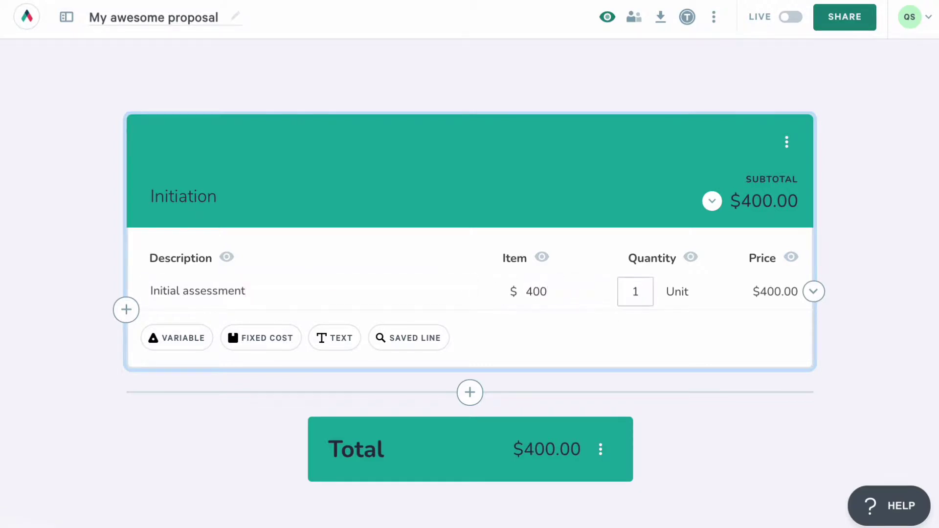
{"action": "scroll", "coordinate": [852, 322], "scroll_direction": "up", "scroll_amount": 5}
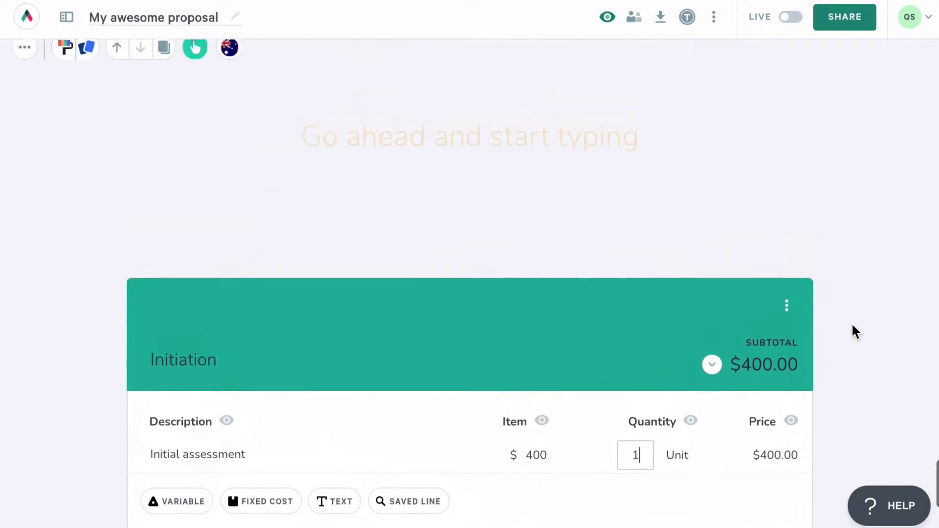
{"action": "left_click", "coordinate": [236, 111]}
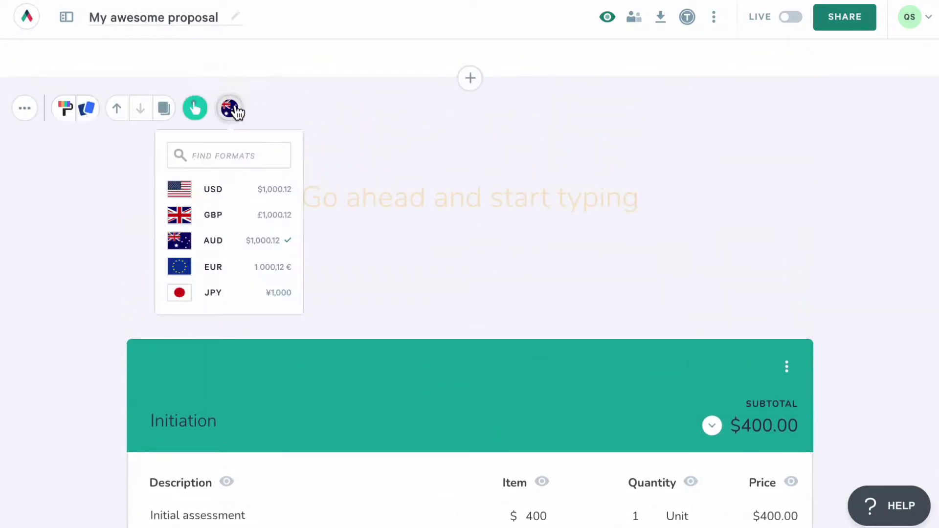
{"action": "left_click", "coordinate": [195, 110]}
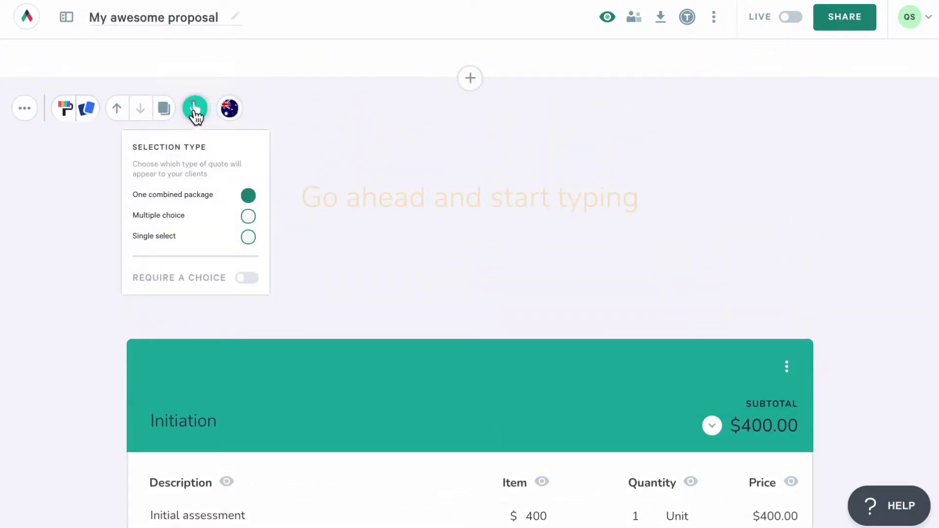
Review the quote block settings, leaving GST, VAT and California sales tax off
{"action": "left_click", "coordinate": [21, 118]}
{"action": "left_click", "coordinate": [92, 264]}
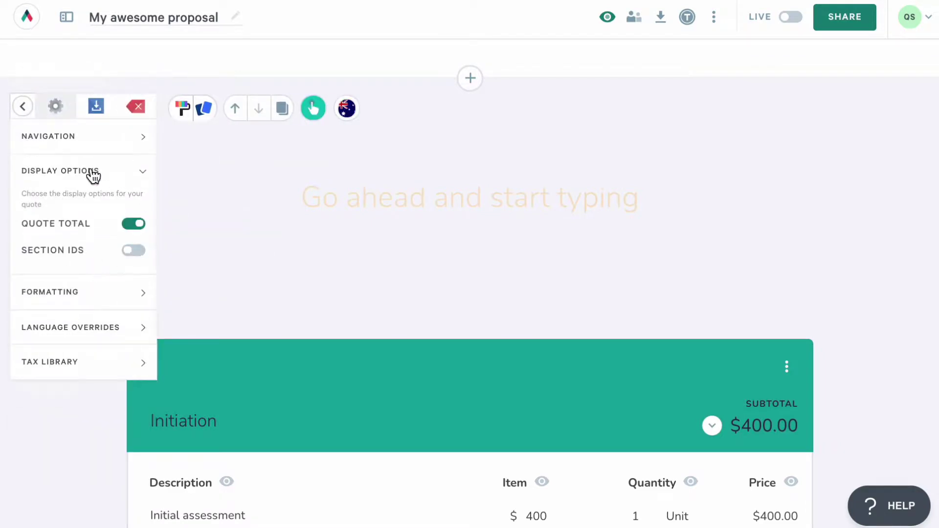
{"action": "left_click", "coordinate": [109, 293]}
{"action": "left_click", "coordinate": [109, 308]}
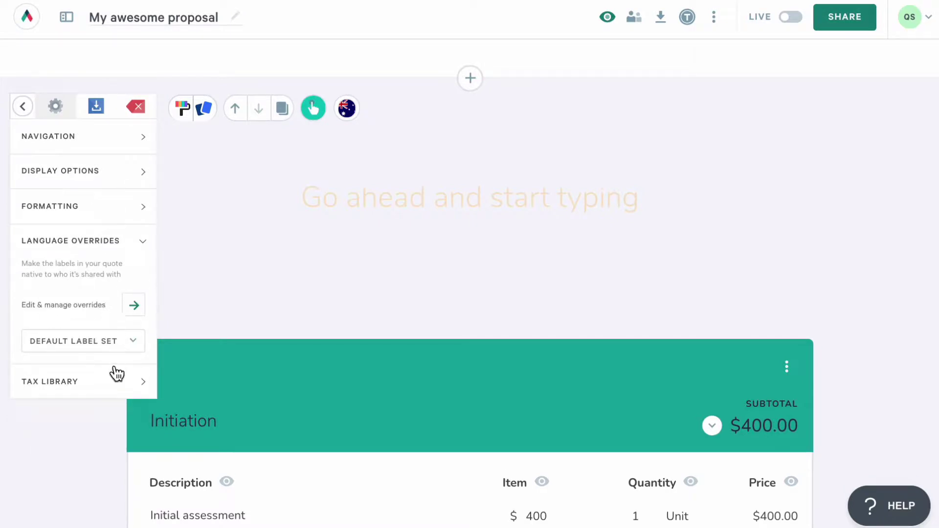
{"action": "left_click", "coordinate": [116, 374]}
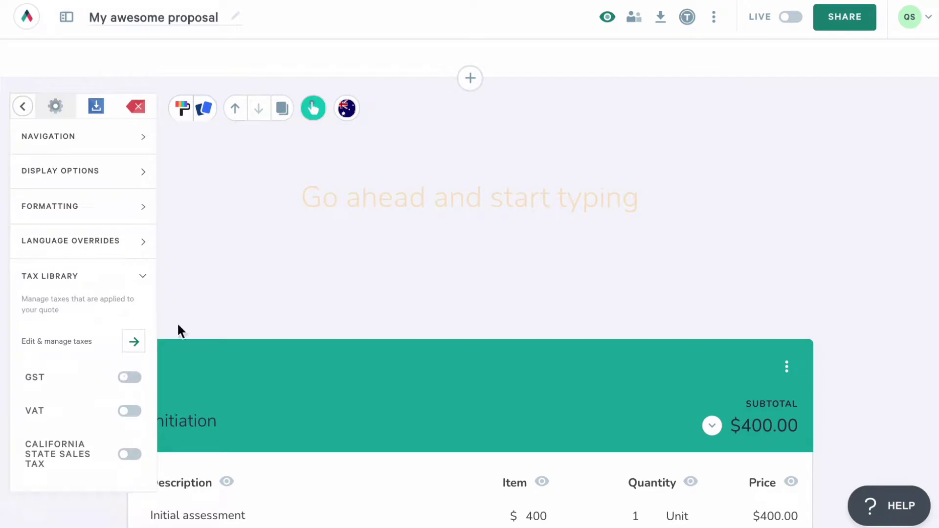
{"action": "left_click", "coordinate": [220, 315]}
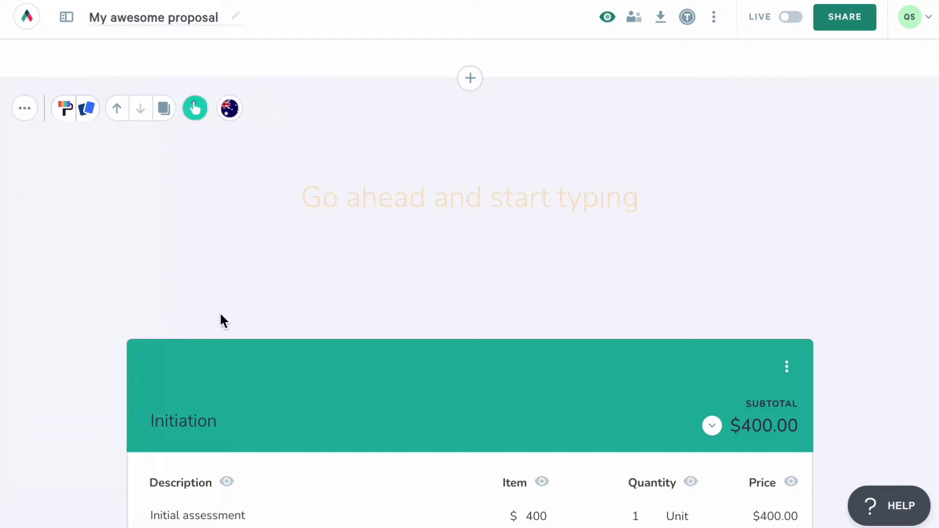
Add an Accept block below the $400.00 Total block
{"action": "scroll", "coordinate": [221, 316], "scroll_direction": "down", "scroll_amount": 5}
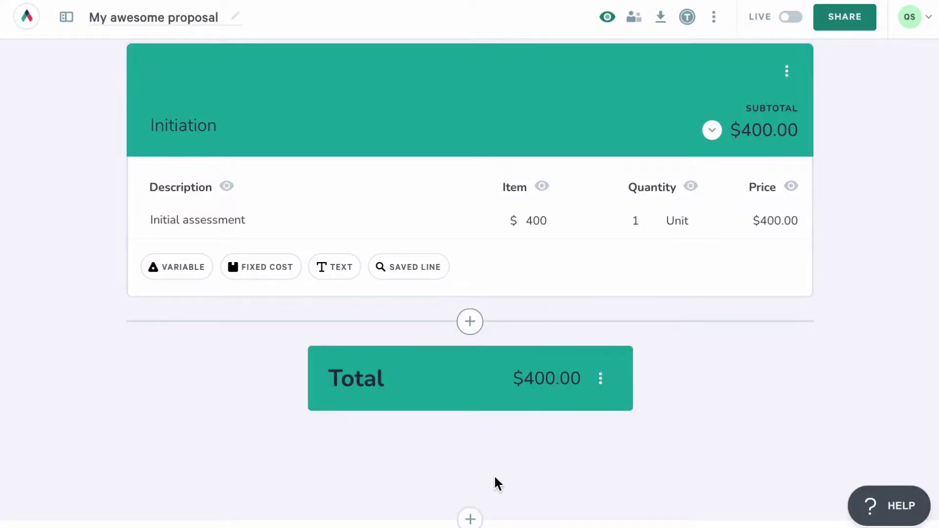
{"action": "left_click", "coordinate": [471, 519]}
{"action": "left_click", "coordinate": [526, 423]}
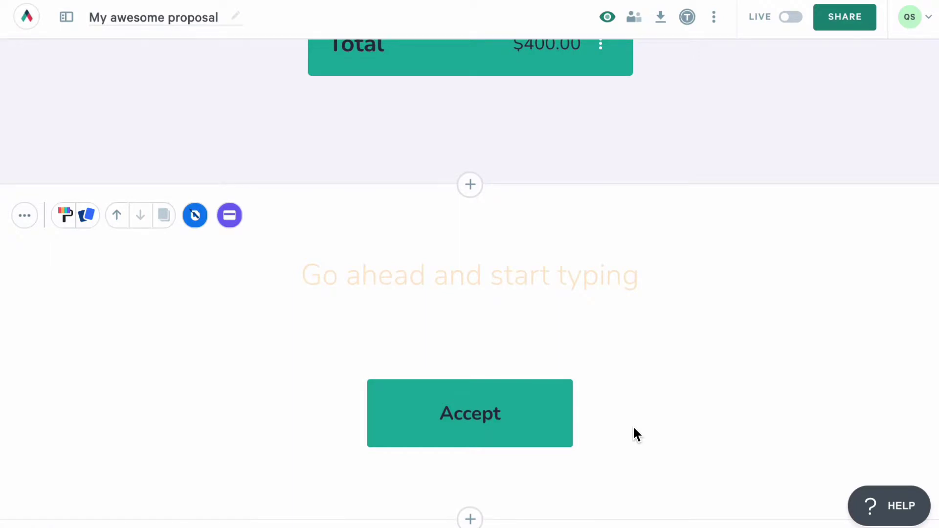
Give the Accept button a dark colour and centre alignment
{"action": "left_click", "coordinate": [468, 389]}
{"action": "left_click", "coordinate": [489, 358]}
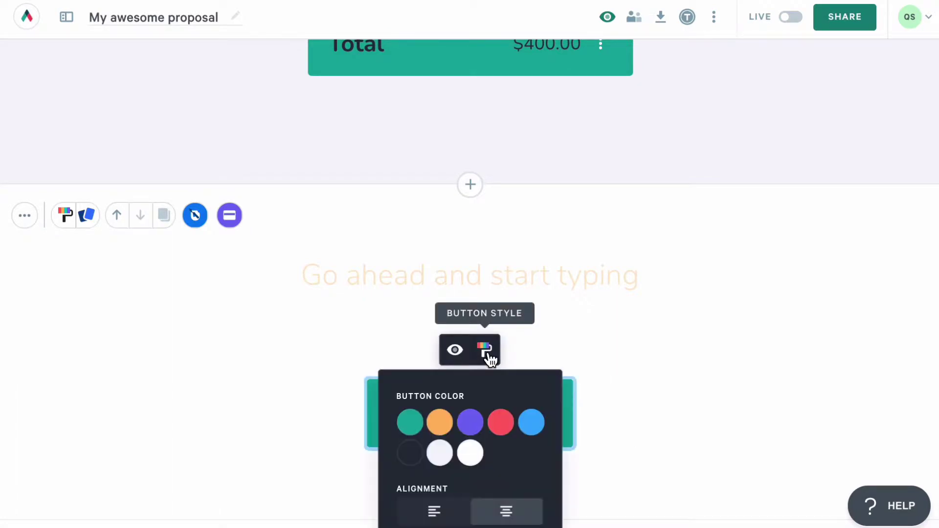
{"action": "scroll", "coordinate": [490, 359], "scroll_direction": "down", "scroll_amount": 1}
{"action": "left_click", "coordinate": [440, 412]}
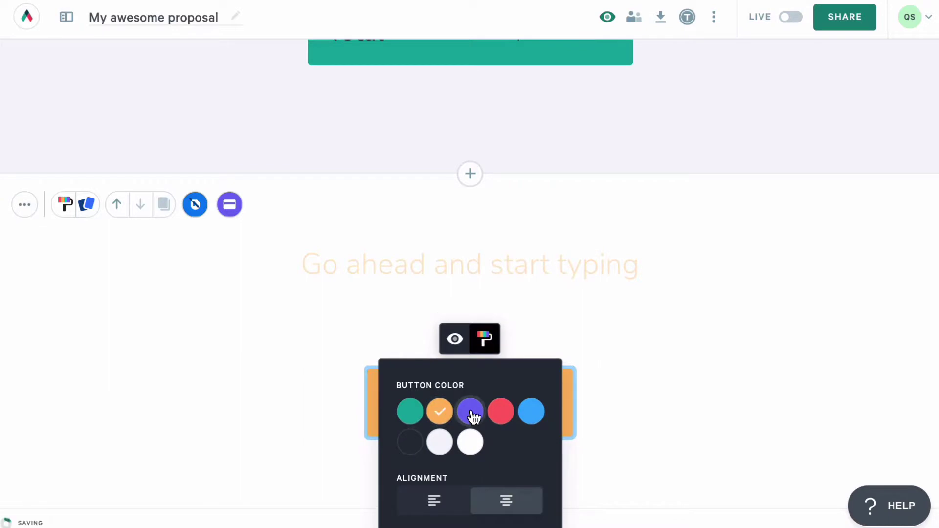
{"action": "left_click", "coordinate": [470, 411]}
{"action": "left_click", "coordinate": [410, 442]}
{"action": "left_click", "coordinate": [427, 499]}
{"action": "left_click", "coordinate": [313, 499]}
Change the button label from Accept to 'I agree'
{"action": "double_click", "coordinate": [441, 404]}
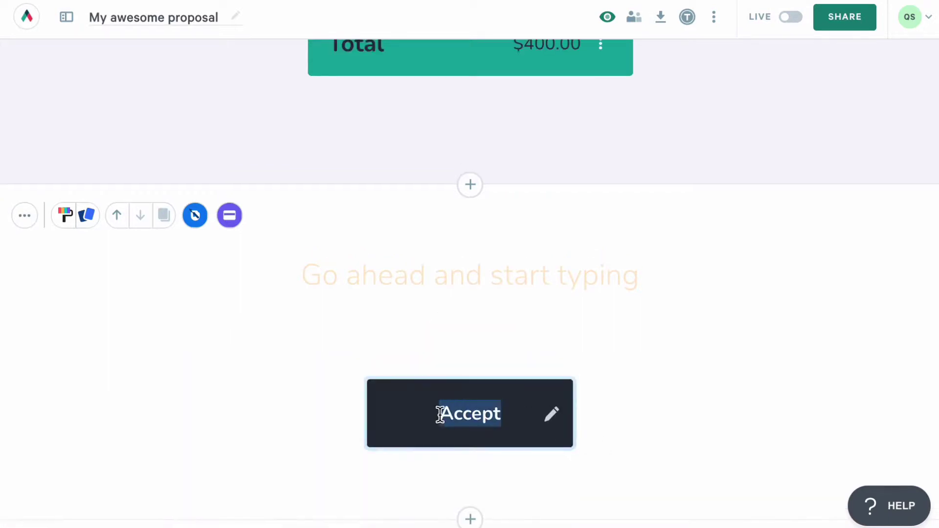
{"action": "type", "text": "I agree"}
{"action": "left_click", "coordinate": [644, 428]}
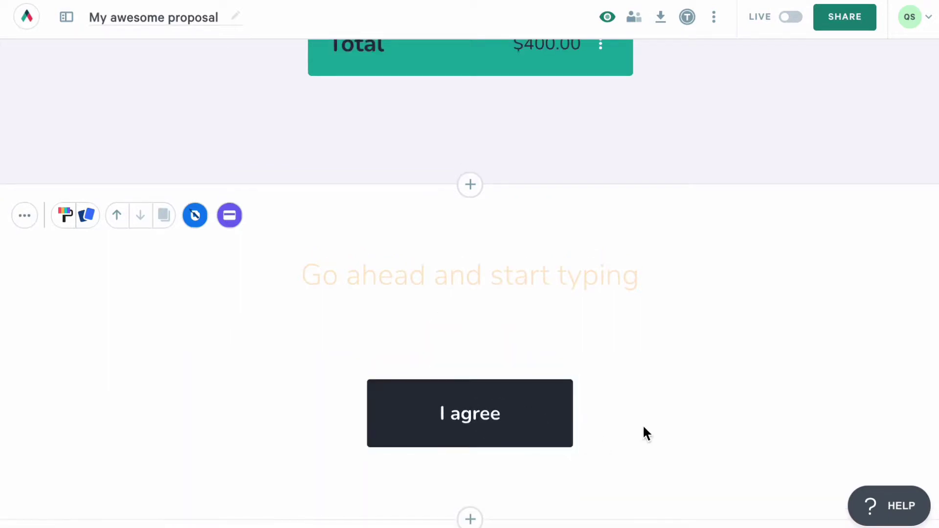
Turn on custom post-acceptance text reading 'Congratulations! The quote has been accepted.' and expand Custom Form
{"action": "left_click", "coordinate": [24, 224]}
{"action": "left_click", "coordinate": [124, 413]}
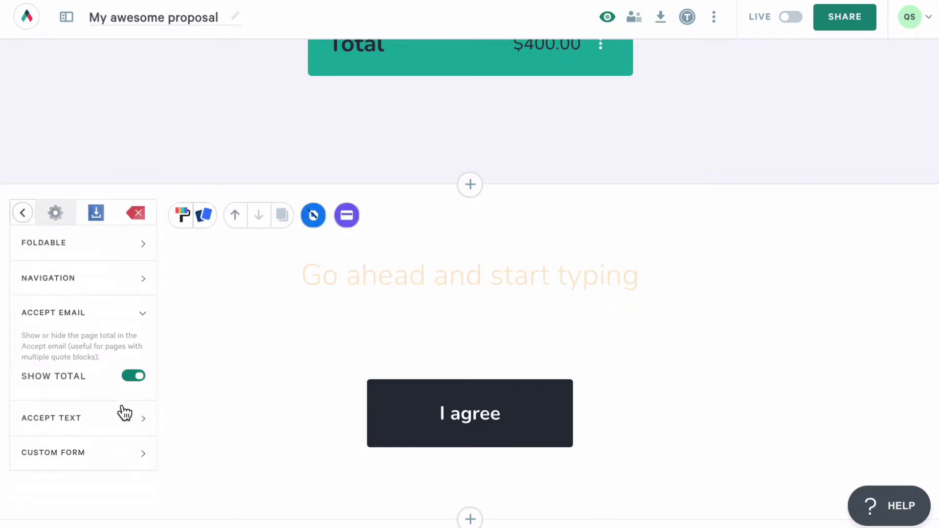
{"action": "left_click", "coordinate": [130, 417]}
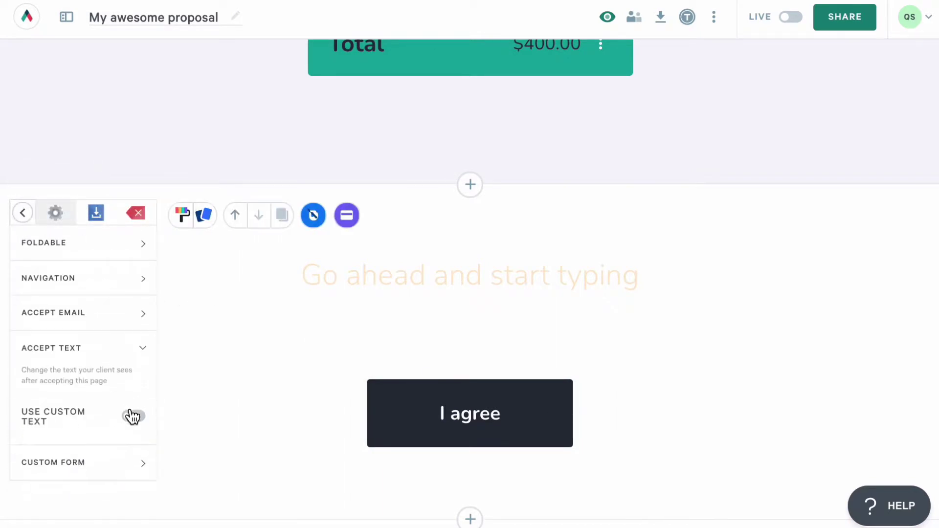
{"action": "left_click", "coordinate": [132, 415]}
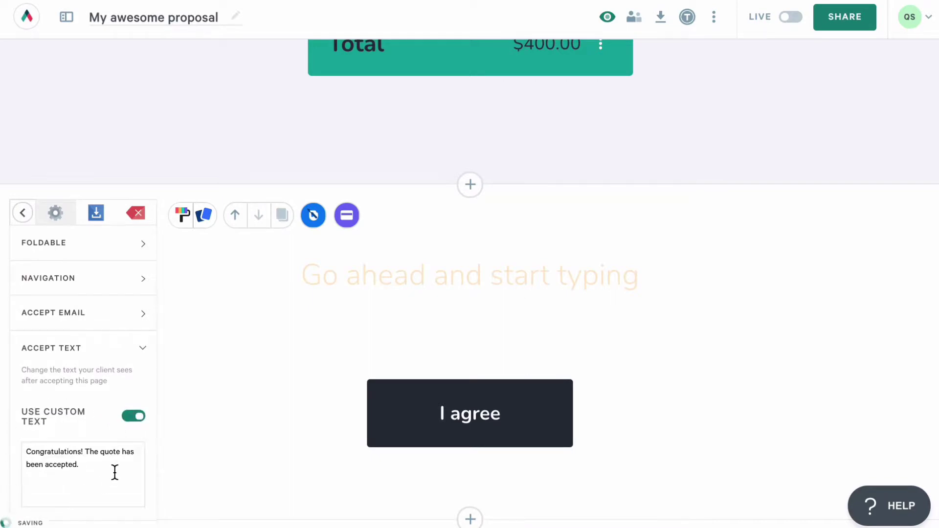
{"action": "scroll", "coordinate": [114, 472], "scroll_direction": "down", "scroll_amount": 1}
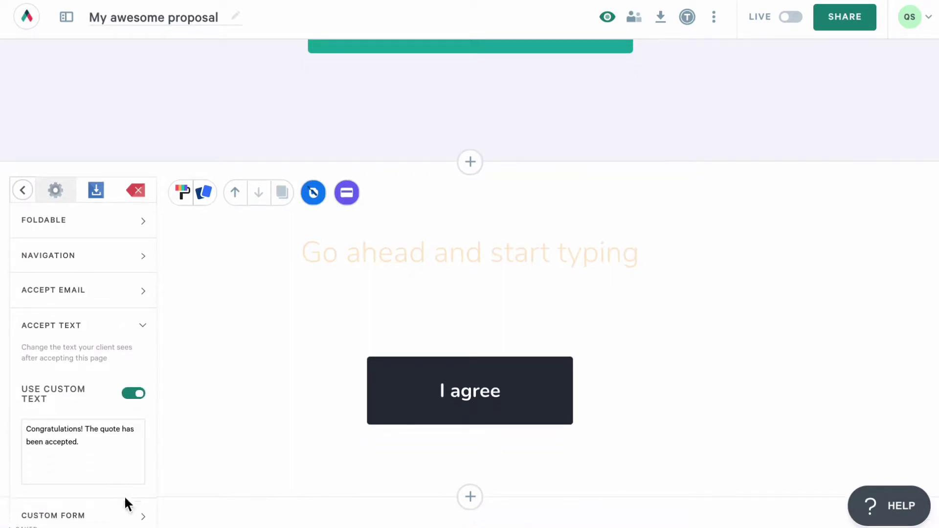
{"action": "left_click", "coordinate": [134, 520]}
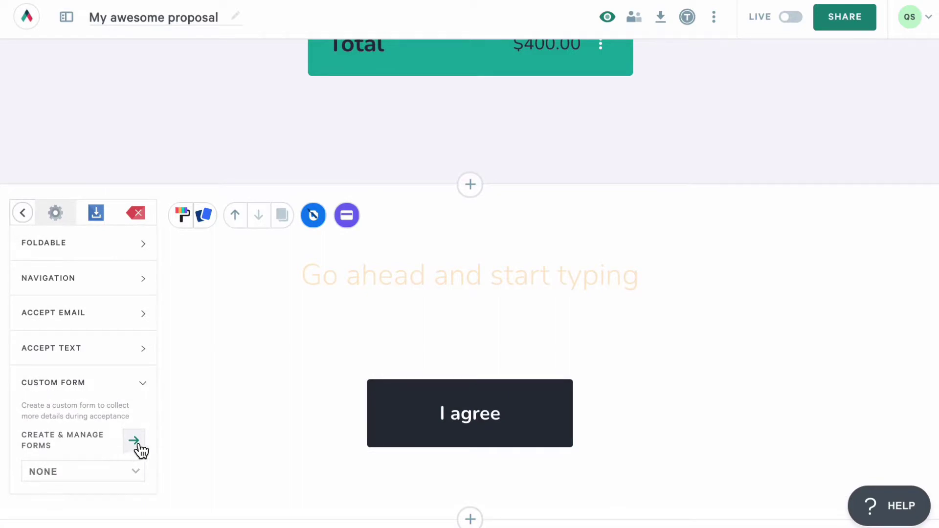
Enable e-signing for three signees with prefilled names on the accept block
{"action": "left_click", "coordinate": [286, 247]}
{"action": "left_click", "coordinate": [195, 214]}
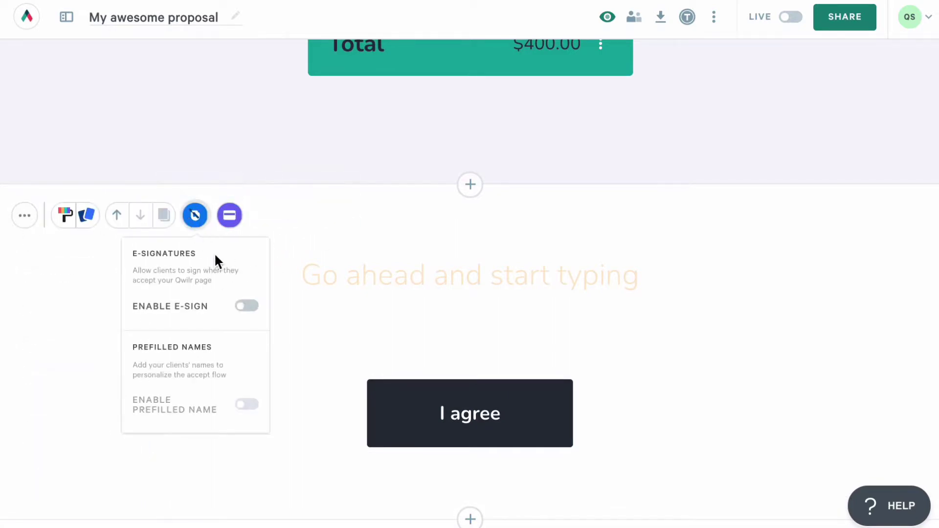
{"action": "left_click", "coordinate": [245, 306]}
{"action": "left_click", "coordinate": [244, 337]}
{"action": "left_click", "coordinate": [246, 316]}
{"action": "left_click", "coordinate": [247, 411]}
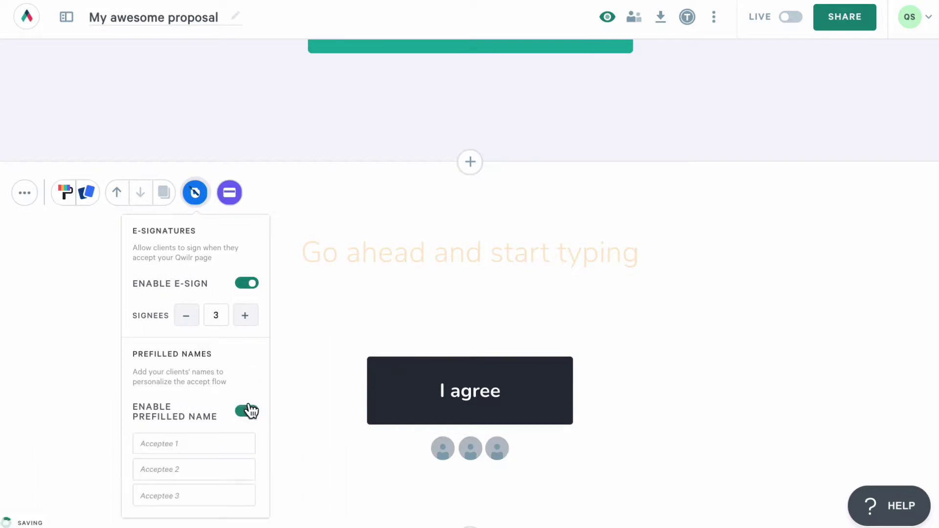
{"action": "left_click", "coordinate": [232, 195]}
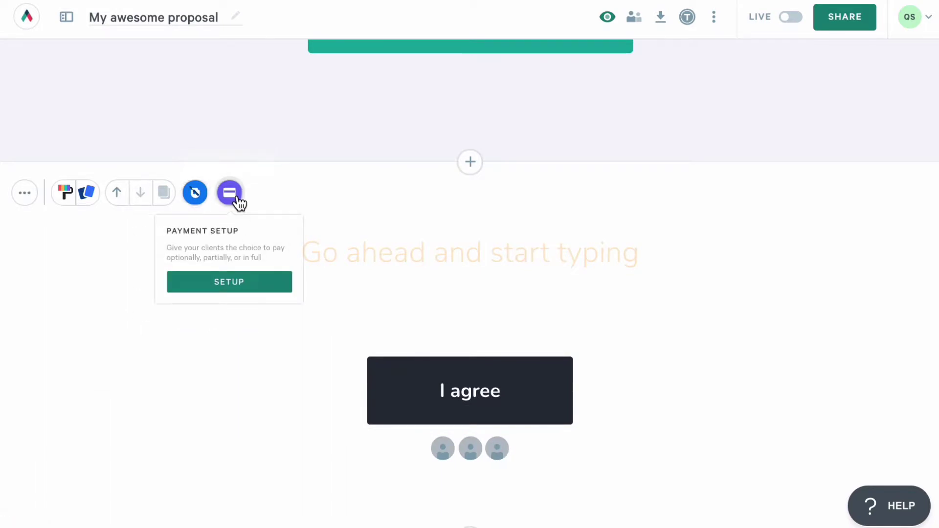
{"action": "left_click", "coordinate": [391, 269]}
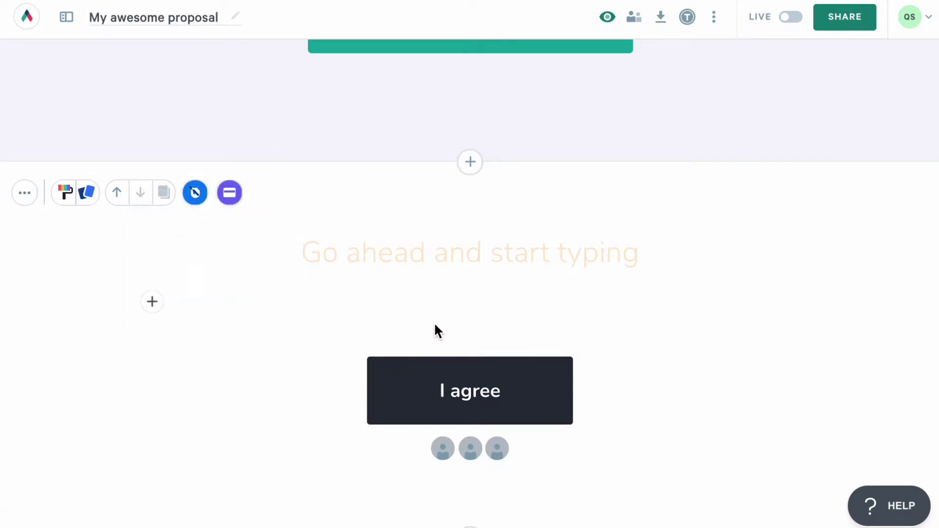
{"action": "left_click", "coordinate": [478, 372]}
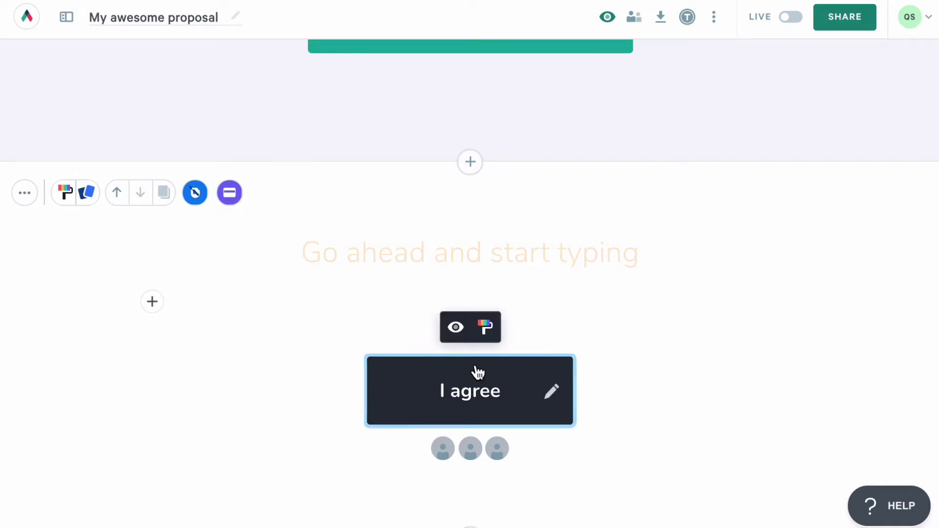
{"action": "left_click", "coordinate": [448, 333]}
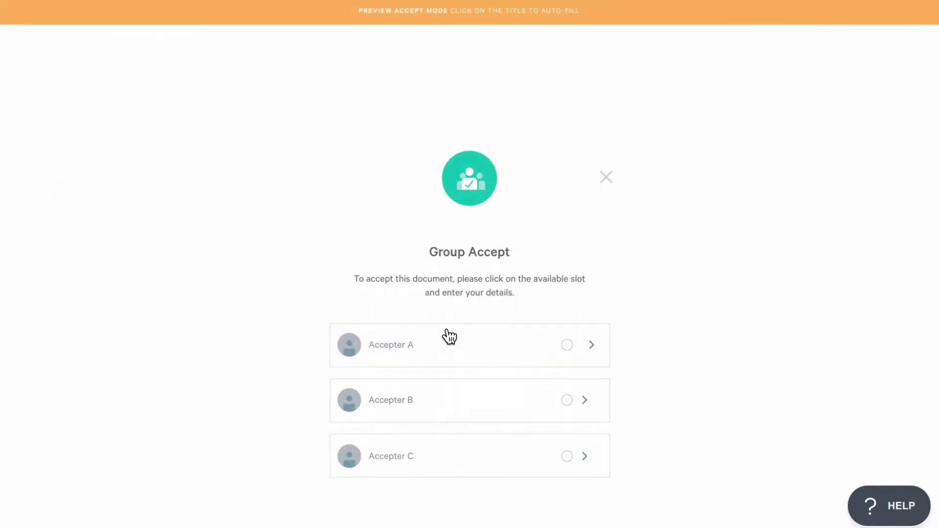
{"action": "left_click", "coordinate": [451, 341]}
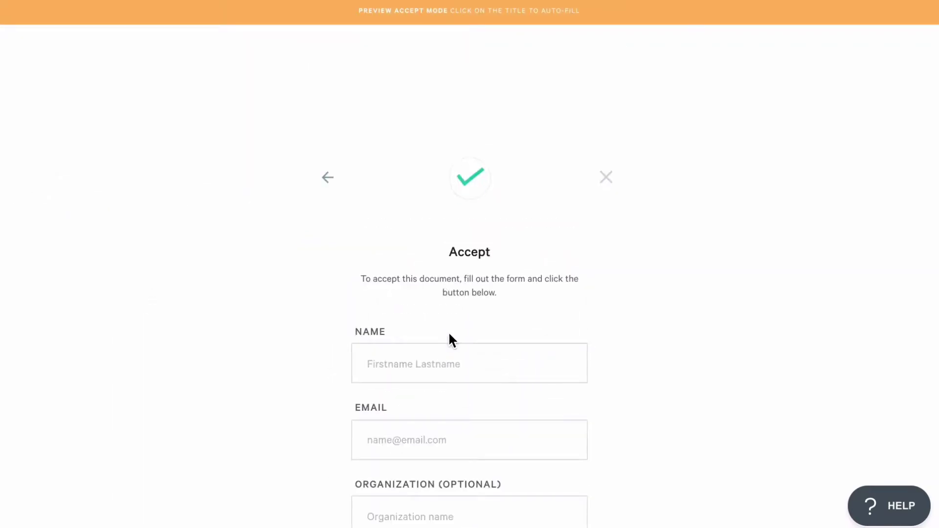
{"action": "scroll", "coordinate": [448, 340], "scroll_direction": "down", "scroll_amount": 5}
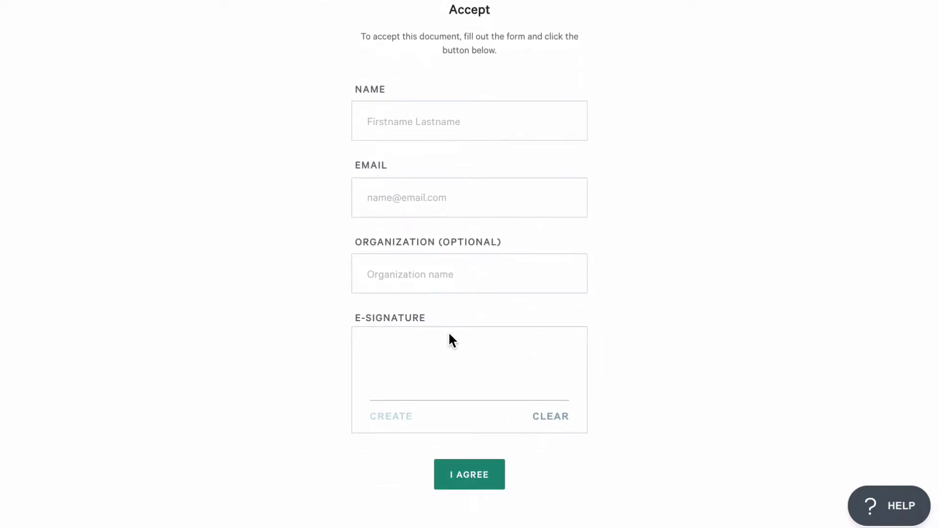
{"action": "scroll", "coordinate": [448, 333], "scroll_direction": "up", "scroll_amount": 5}
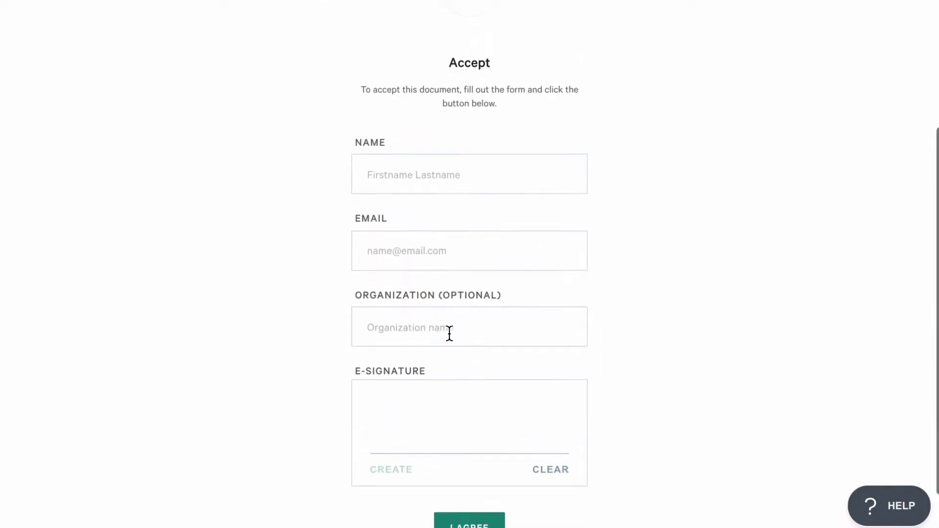
{"action": "left_click", "coordinate": [607, 166]}
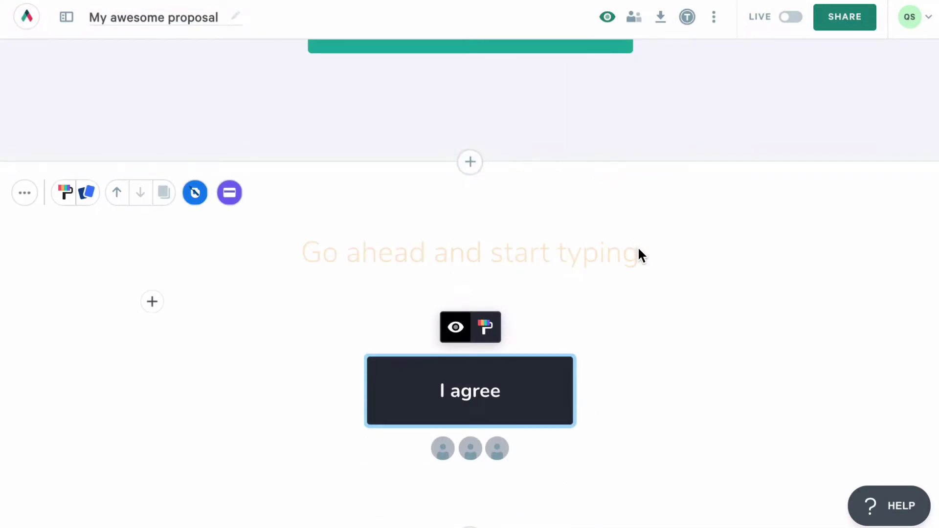
Make the proposal live and copy its shareable link
{"action": "left_click", "coordinate": [639, 251]}
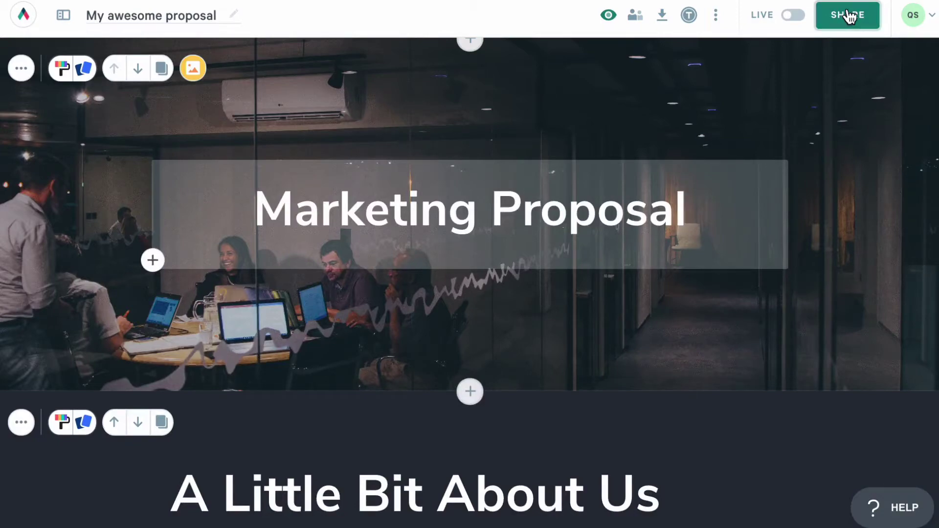
{"action": "left_click", "coordinate": [848, 16]}
{"action": "left_click", "coordinate": [582, 268]}
{"action": "left_click", "coordinate": [560, 302]}
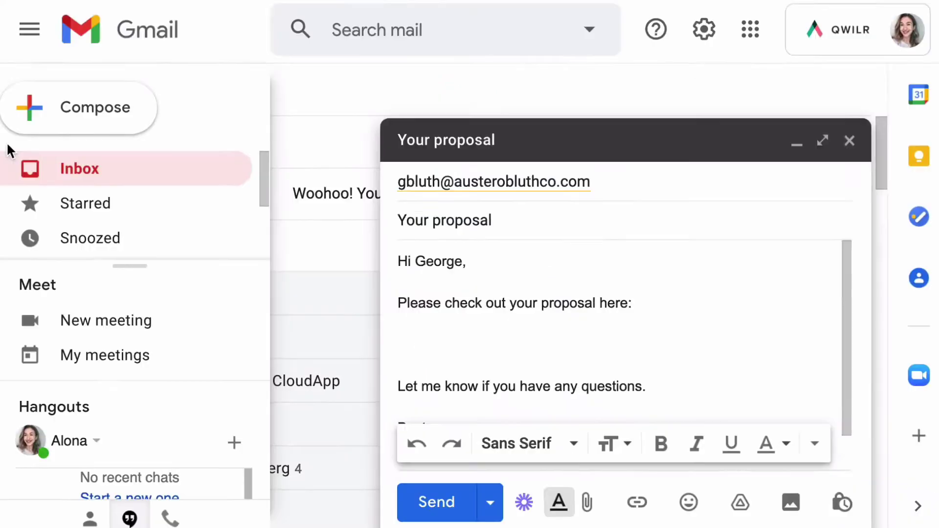
Paste the proposal link into a Gmail message and check the received Qwilr email
{"action": "key", "text": "ctrl+v"}
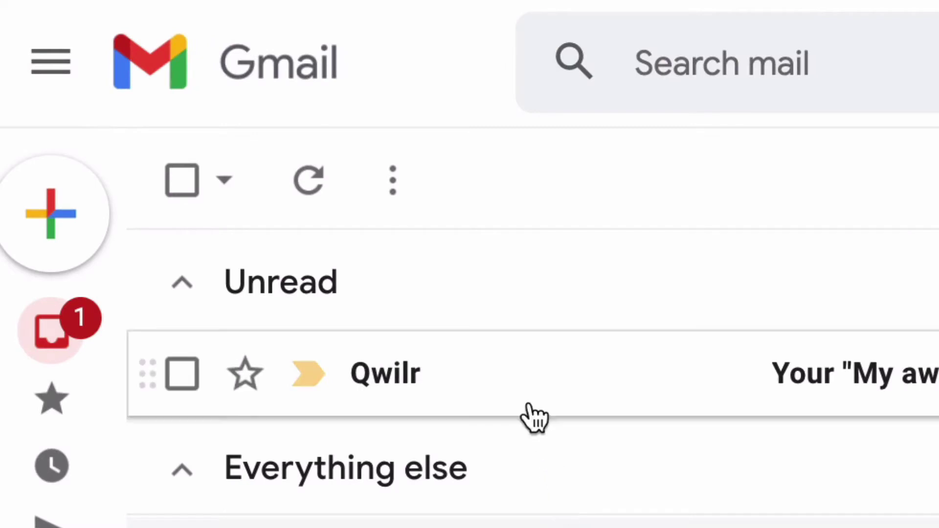
{"action": "left_click", "coordinate": [535, 415]}
{"action": "scroll", "coordinate": [289, 205], "scroll_direction": "down", "scroll_amount": 9}
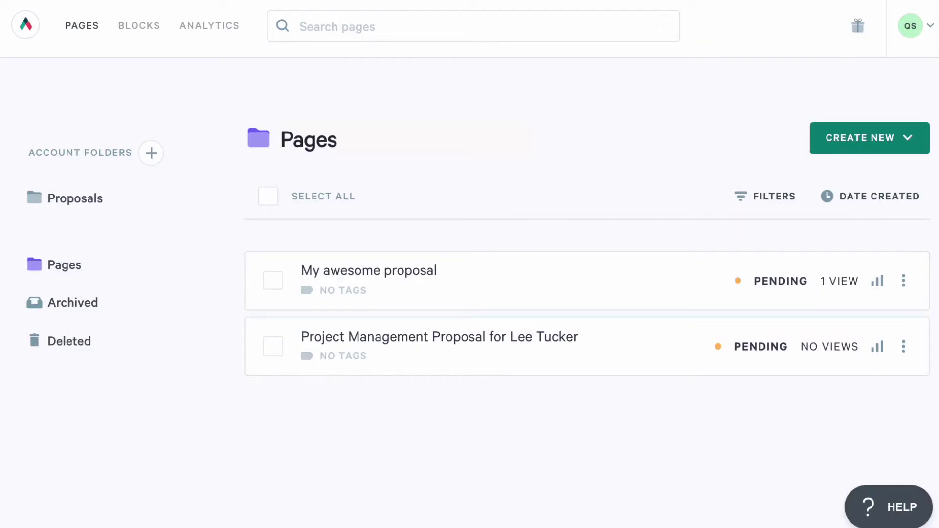
{"action": "mouse_move", "coordinate": [769, 289]}
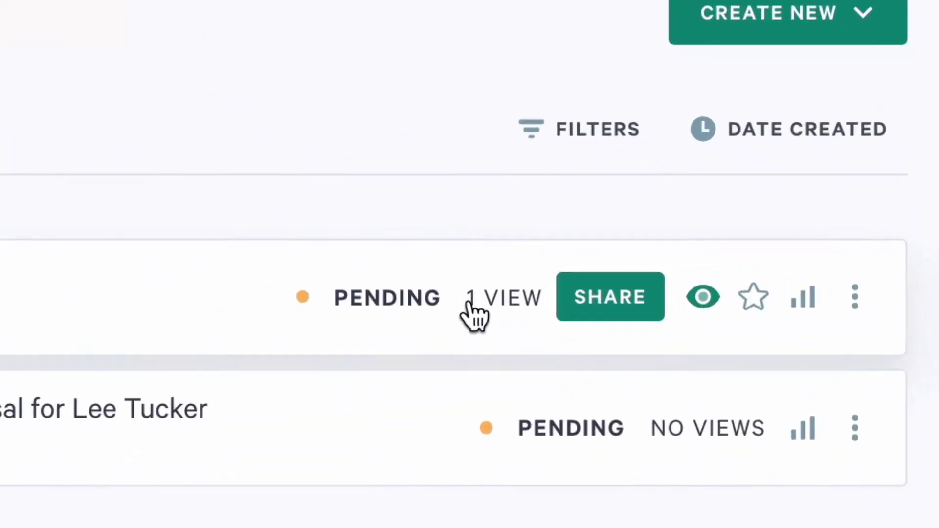